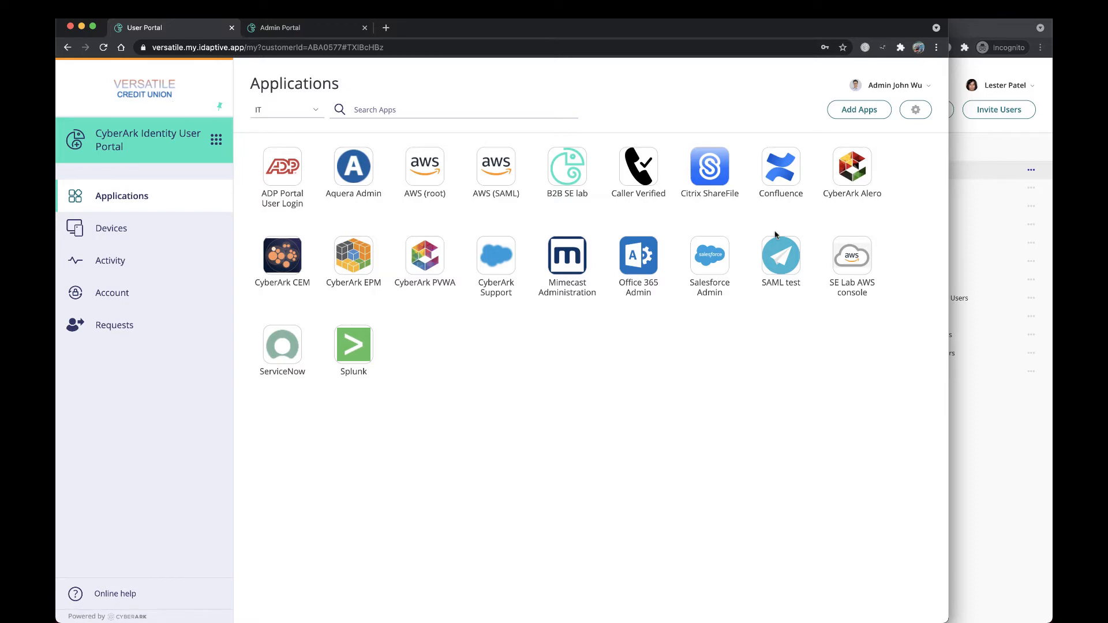
Step: Switch between the Versatile Credit Union and AWS-Experts portal windows to compare both tenants
{"action": "left_click", "coordinate": [987, 411]}
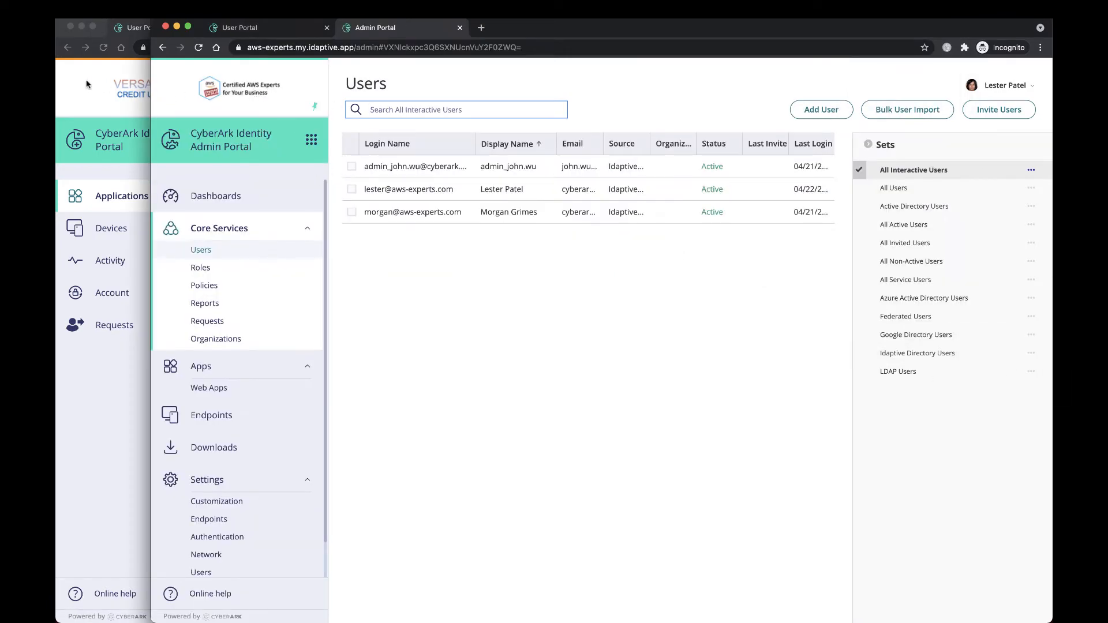
{"action": "left_click", "coordinate": [82, 95]}
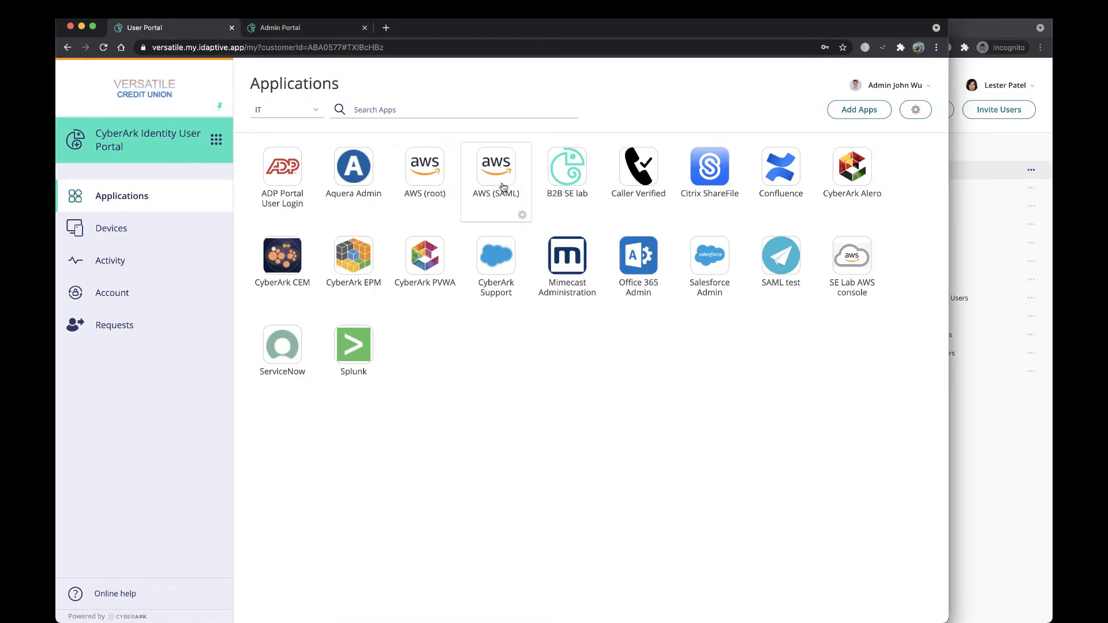
{"action": "mouse_move", "coordinate": [502, 191]}
{"action": "left_click", "coordinate": [989, 442]}
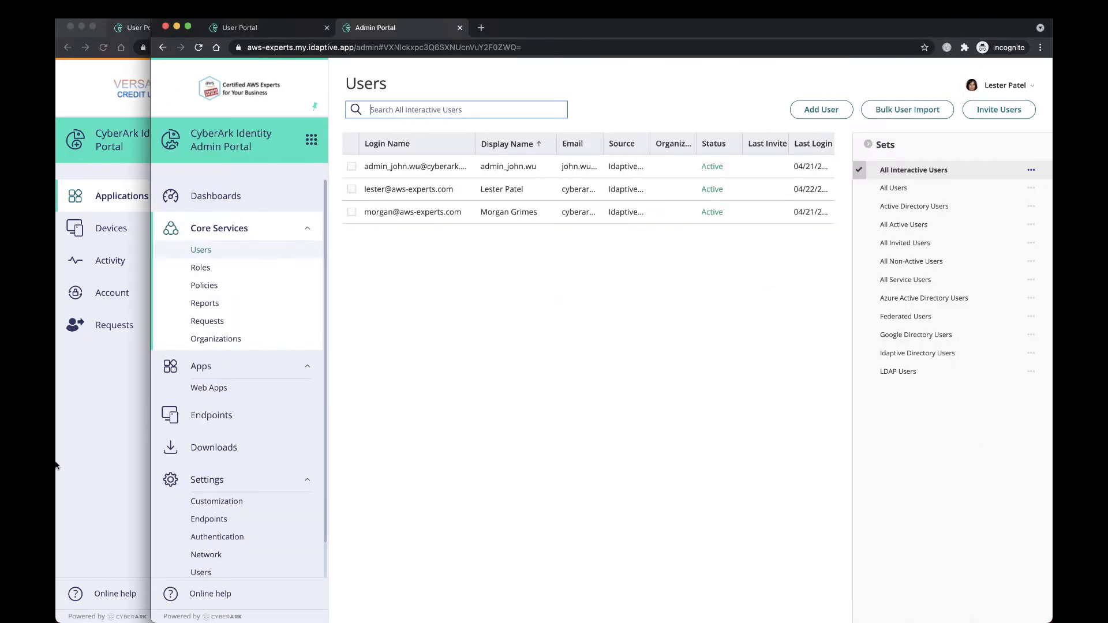
{"action": "left_click", "coordinate": [104, 466]}
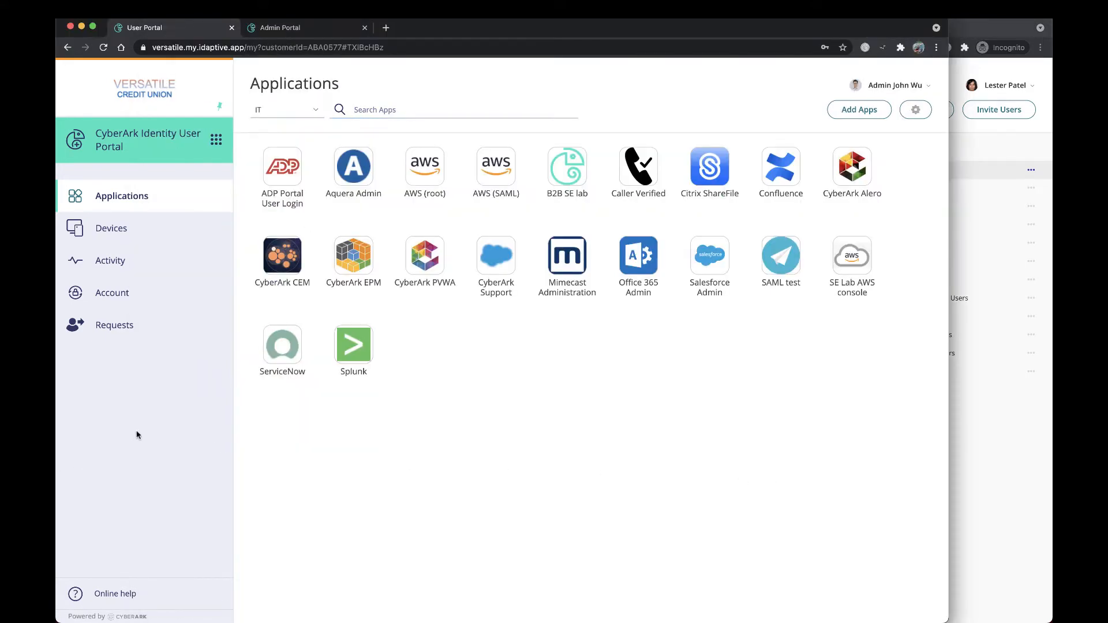
Step: In the Versatile Credit Union admin portal's Partner Management, add a new partner named AWS-Experts
{"action": "left_click", "coordinate": [287, 28]}
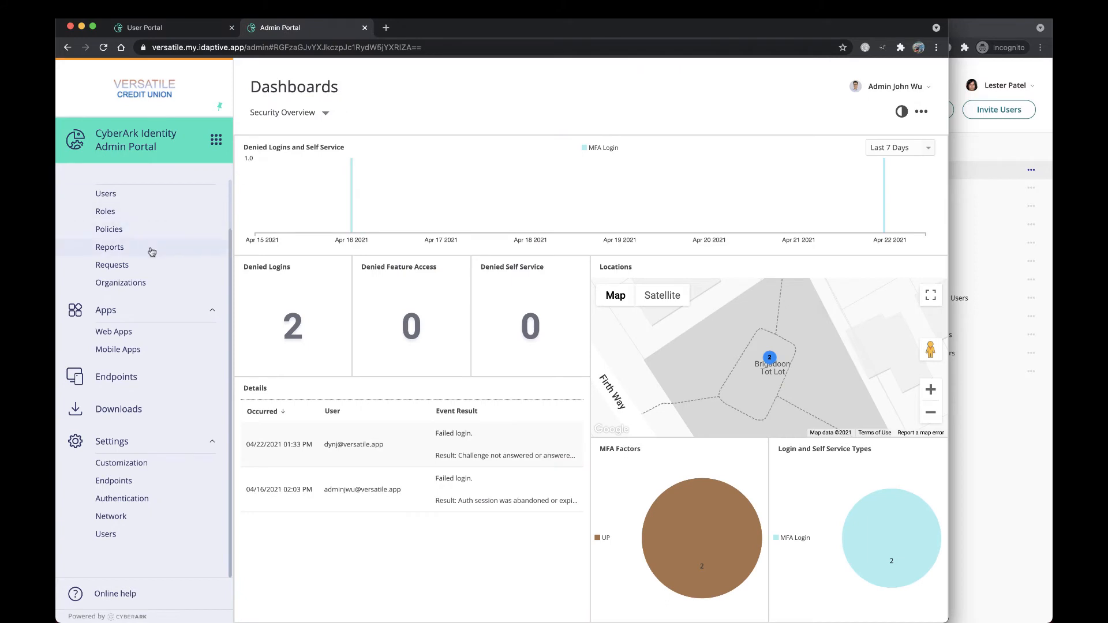
{"action": "left_click", "coordinate": [120, 536]}
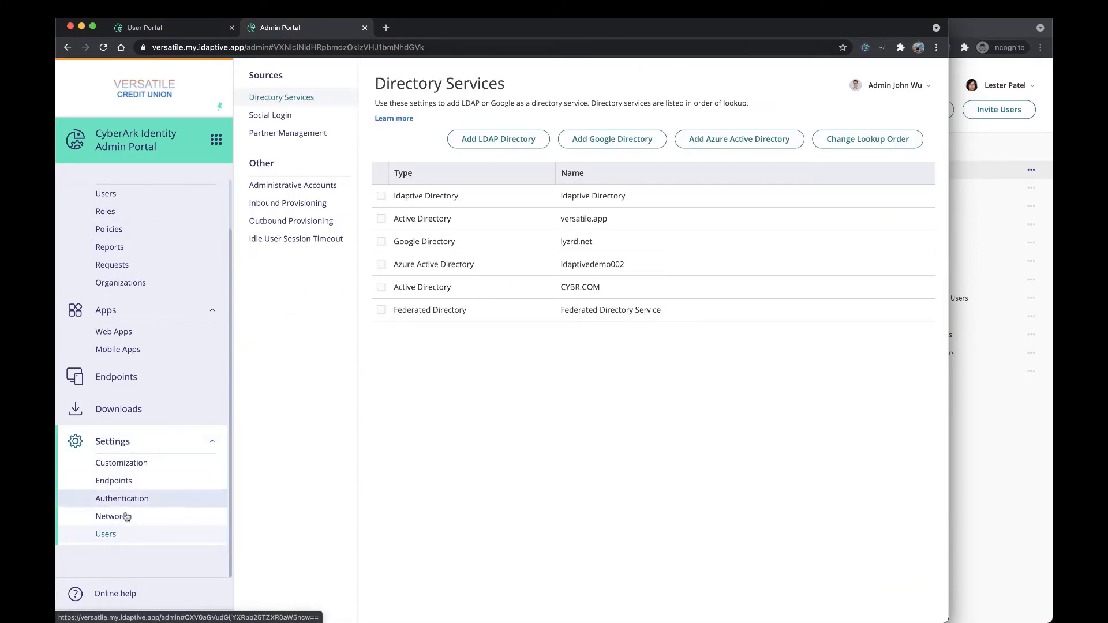
{"action": "left_click", "coordinate": [296, 135]}
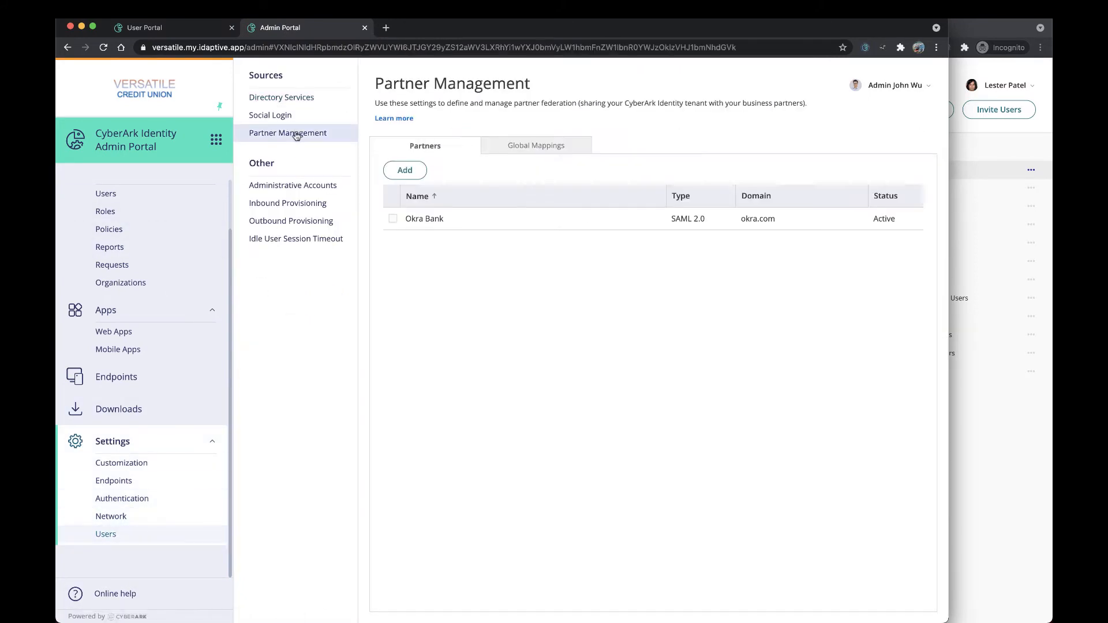
{"action": "left_click", "coordinate": [410, 176]}
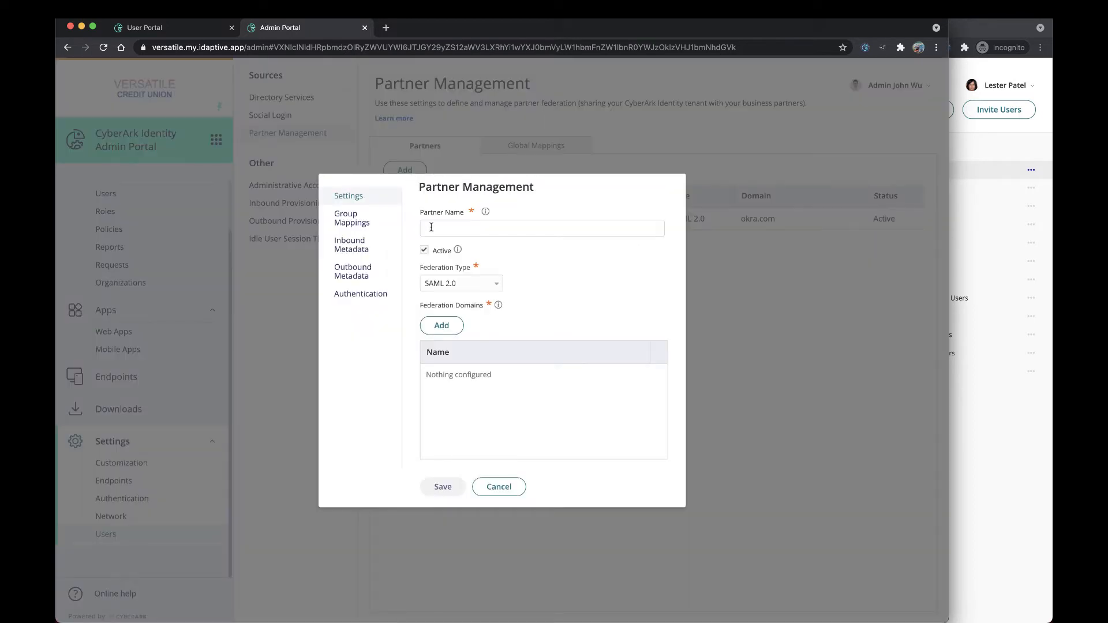
{"action": "left_click", "coordinate": [438, 227]}
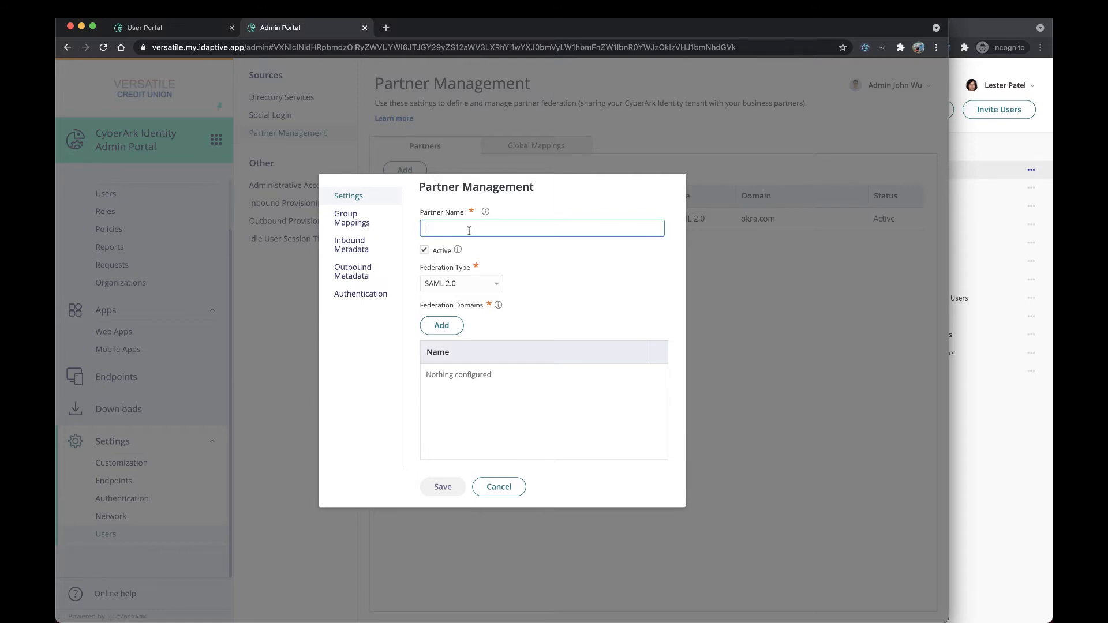
{"action": "type", "text": "AWS-Experts"}
Step: Add aws-experts.com as the partner's federation domain
{"action": "left_click", "coordinate": [450, 332]}
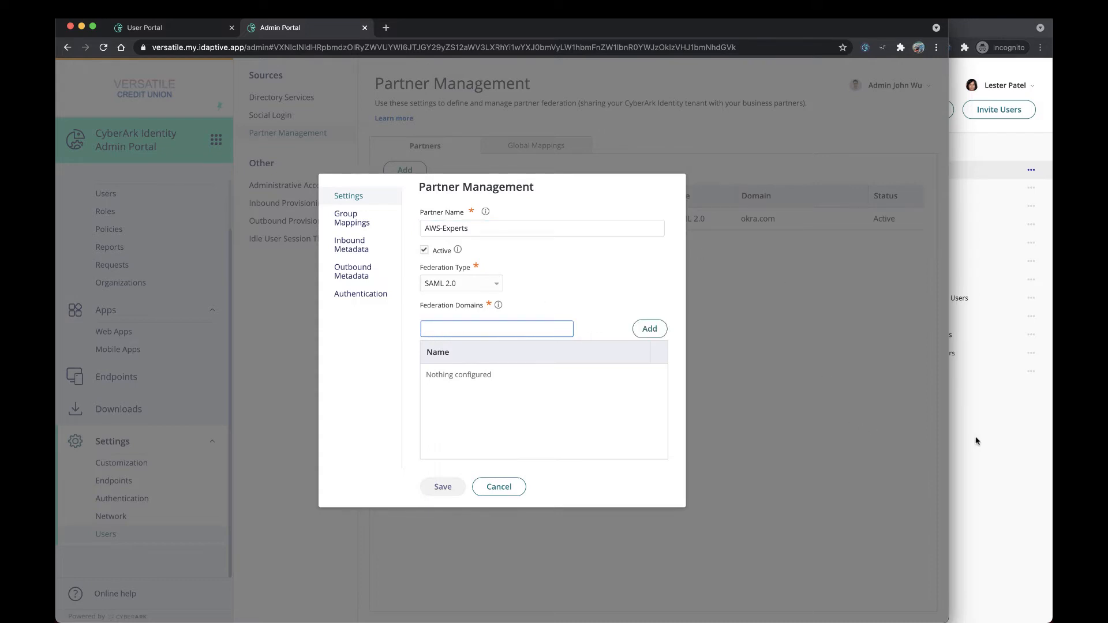
{"action": "left_click", "coordinate": [989, 456]}
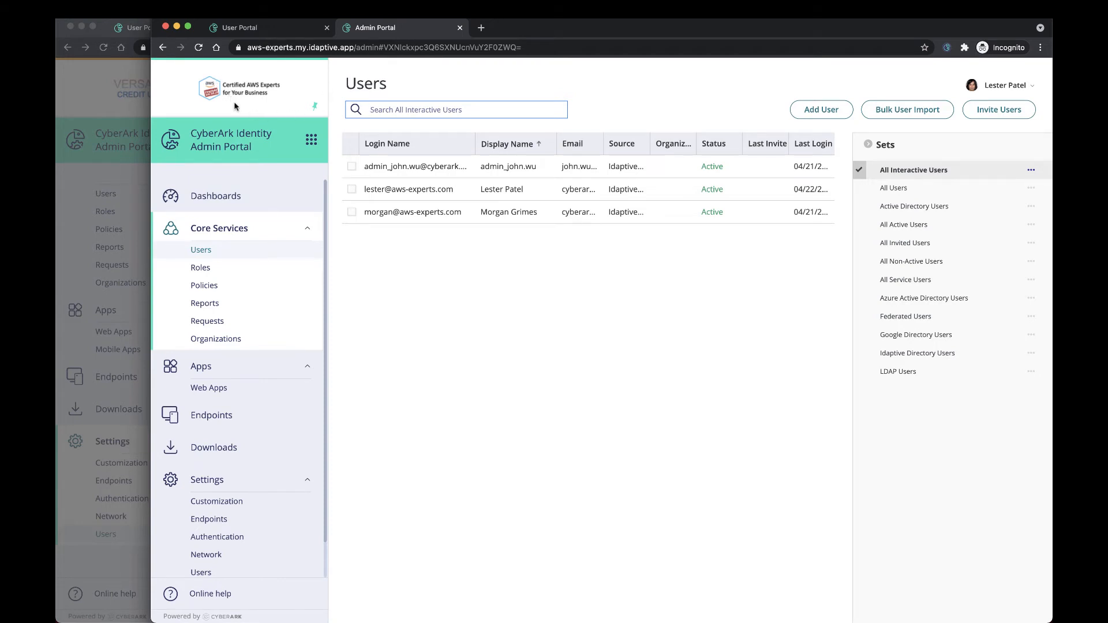
{"action": "left_click", "coordinate": [87, 113]}
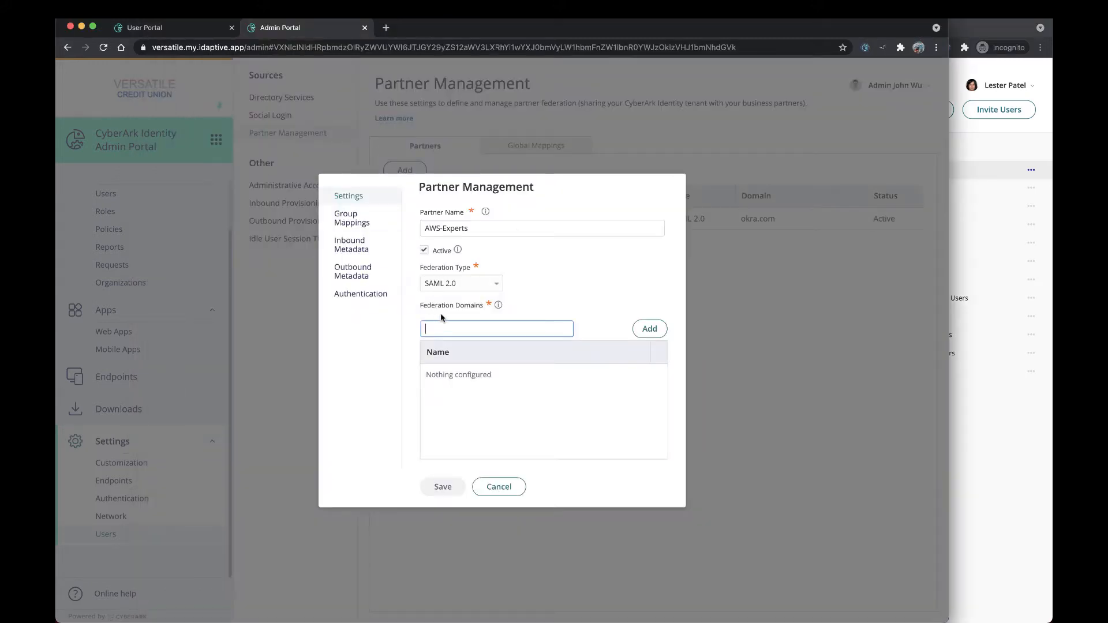
{"action": "type", "text": "aws-experts.com"}
{"action": "left_click", "coordinate": [650, 329]}
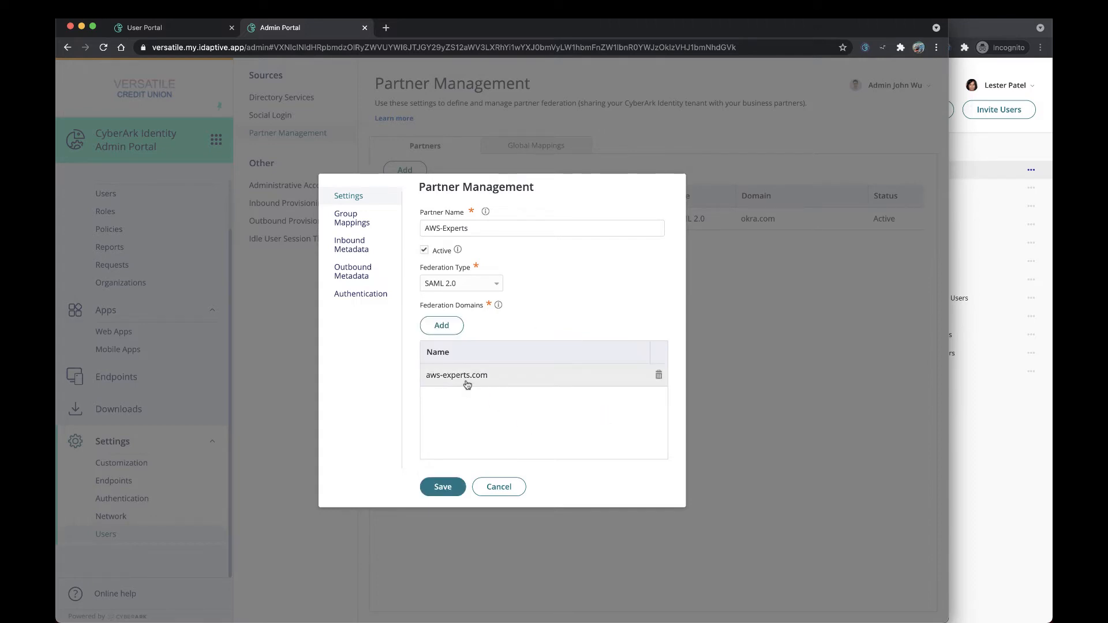
Step: Add a group mapping from attribute value AWSexperts to the group AWSexperts
{"action": "left_click", "coordinate": [371, 225]}
{"action": "left_click", "coordinate": [442, 230]}
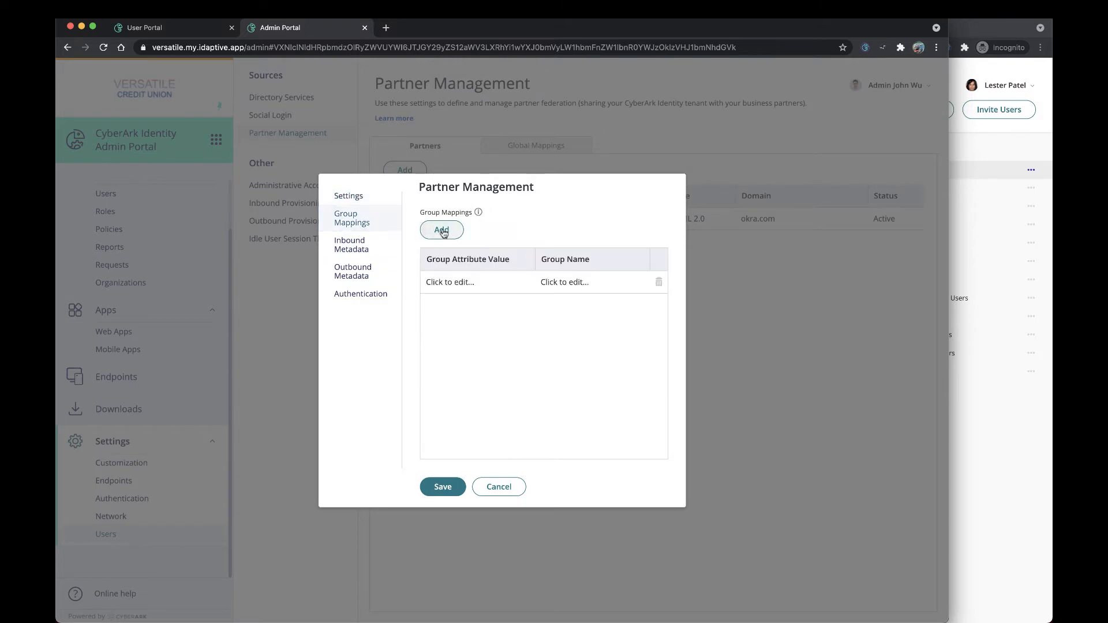
{"action": "left_click", "coordinate": [467, 283]}
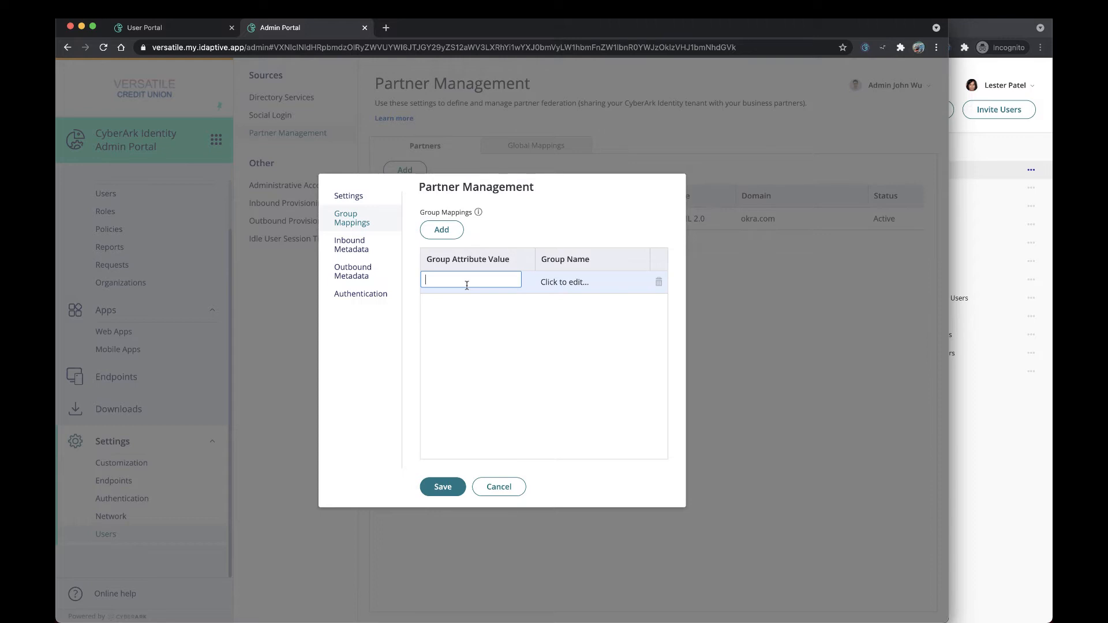
{"action": "type", "text": "Aws"}
{"action": "key", "text": "BackSpace"}
{"action": "left_click", "coordinate": [568, 283]}
{"action": "type", "text": "AWS"}
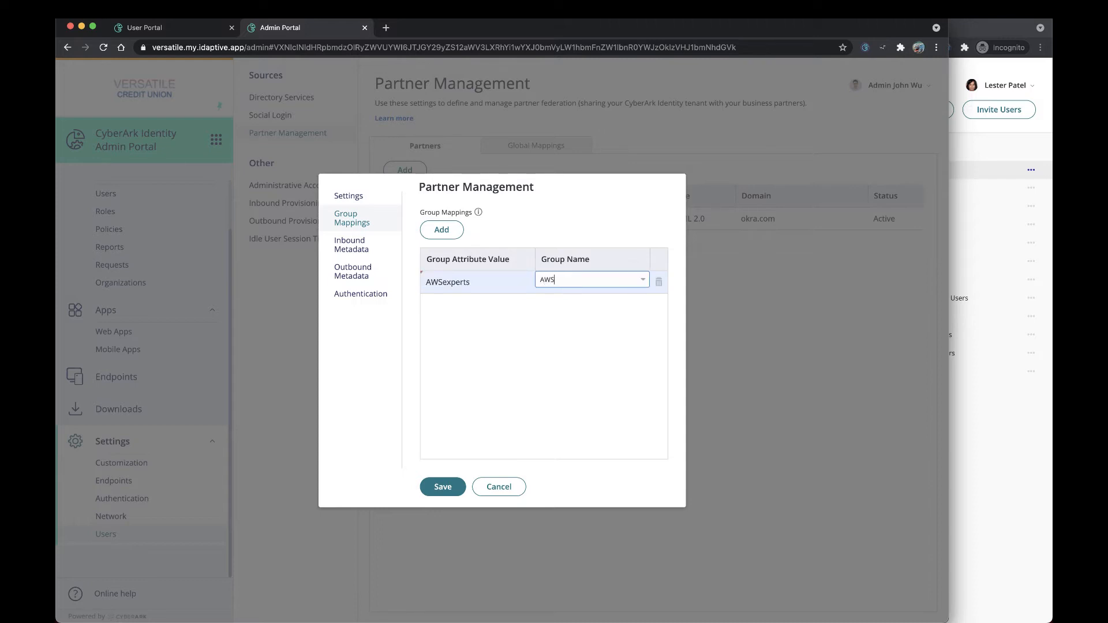
{"action": "type", "text": "experts"}
{"action": "left_click_drag", "start_coordinate": [589, 281], "coordinate": [522, 281]}
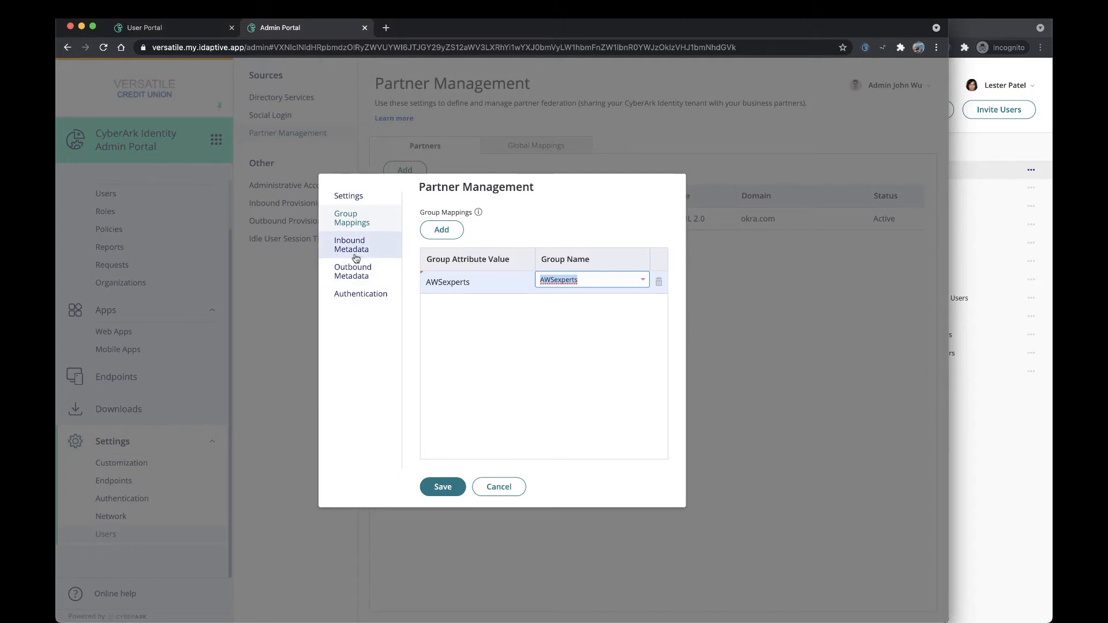
Step: Copy the outbound service provider metadata URL and paste it under Versatile Credit Union's metadata in the B2B configurations note in Notes
{"action": "left_click", "coordinate": [365, 273]}
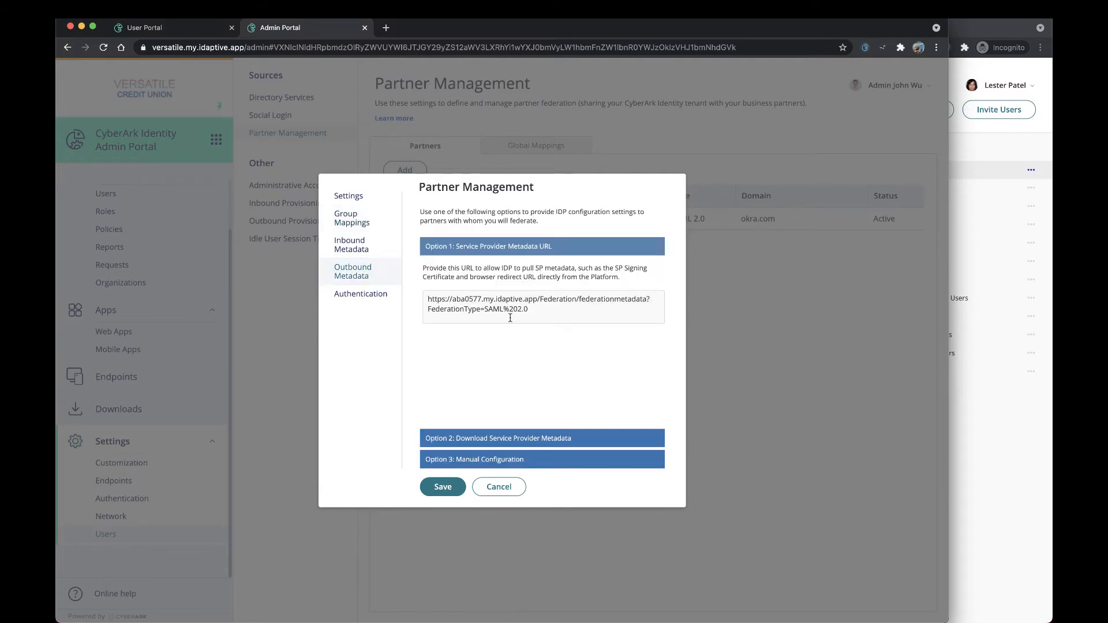
{"action": "left_click_drag", "start_coordinate": [531, 312], "coordinate": [415, 311]}
{"action": "key", "text": "super+c"}
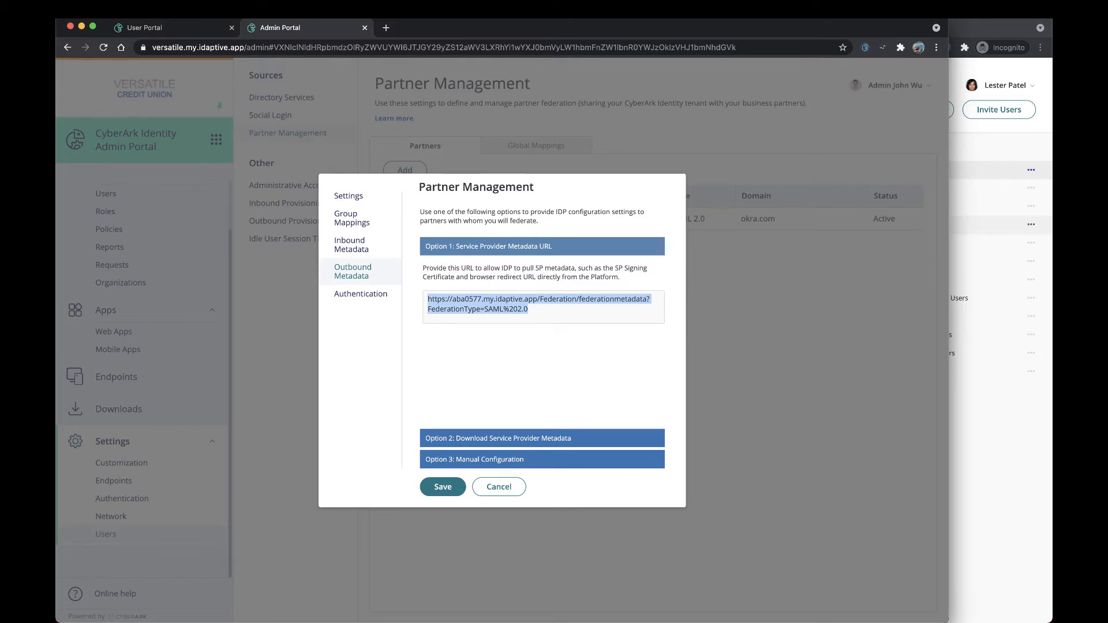
{"action": "key", "text": "super+Tab"}
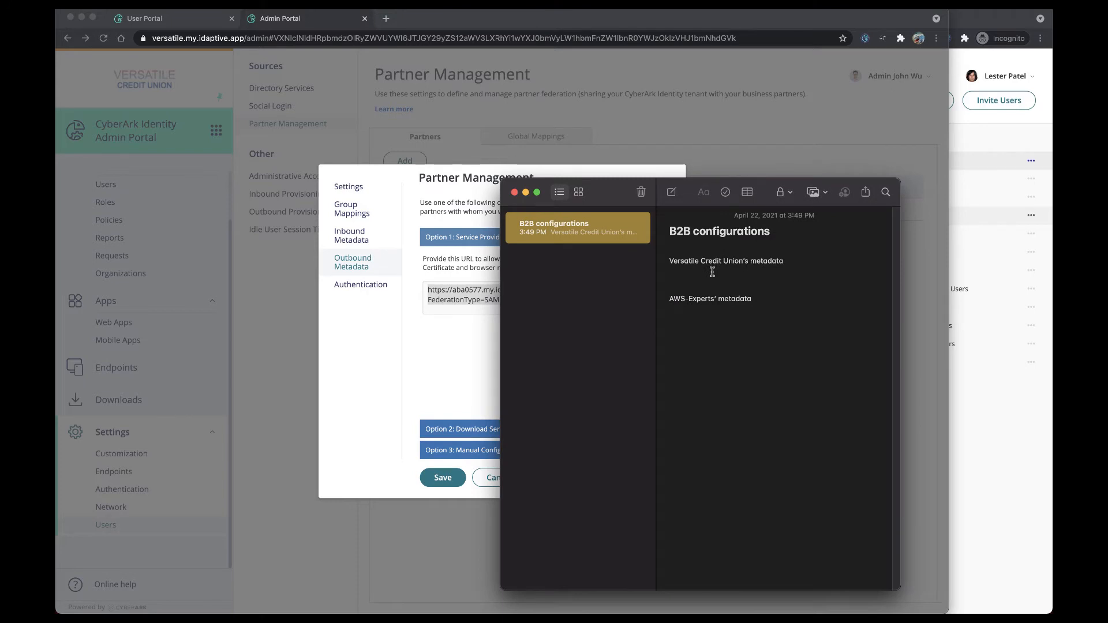
{"action": "left_click", "coordinate": [712, 272]}
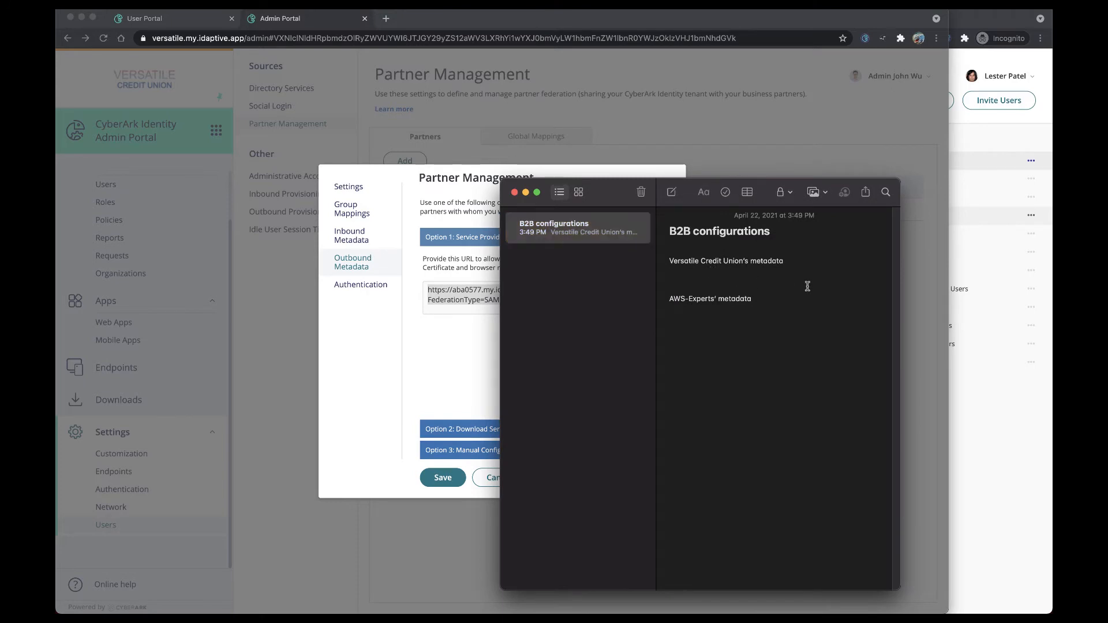
{"action": "key", "text": "super+v"}
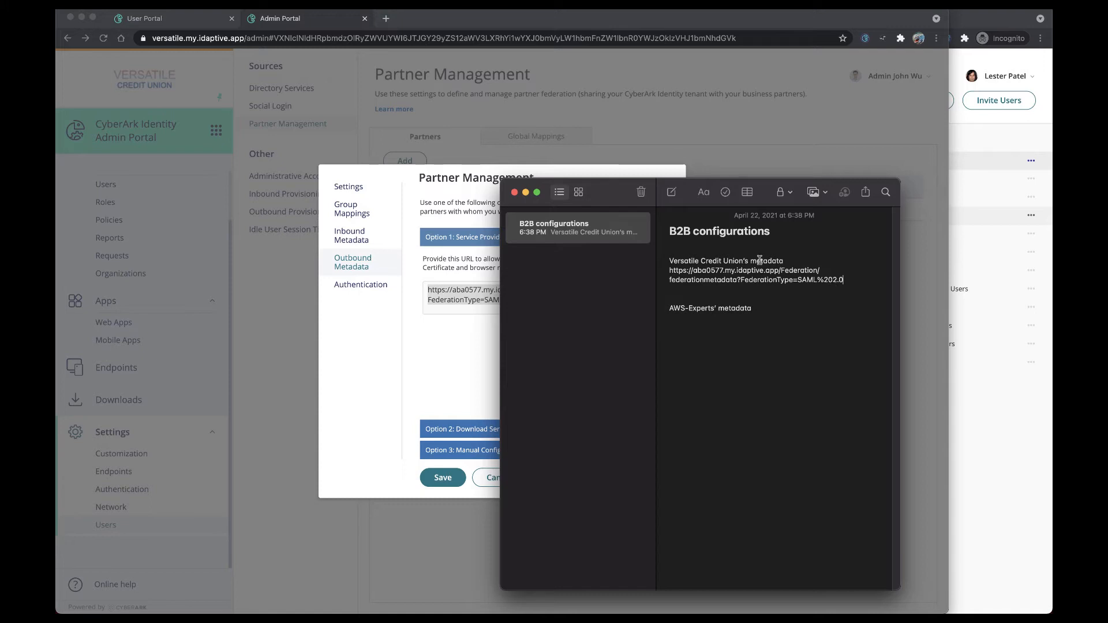
{"action": "left_click_drag", "start_coordinate": [617, 194], "coordinate": [1107, 190]}
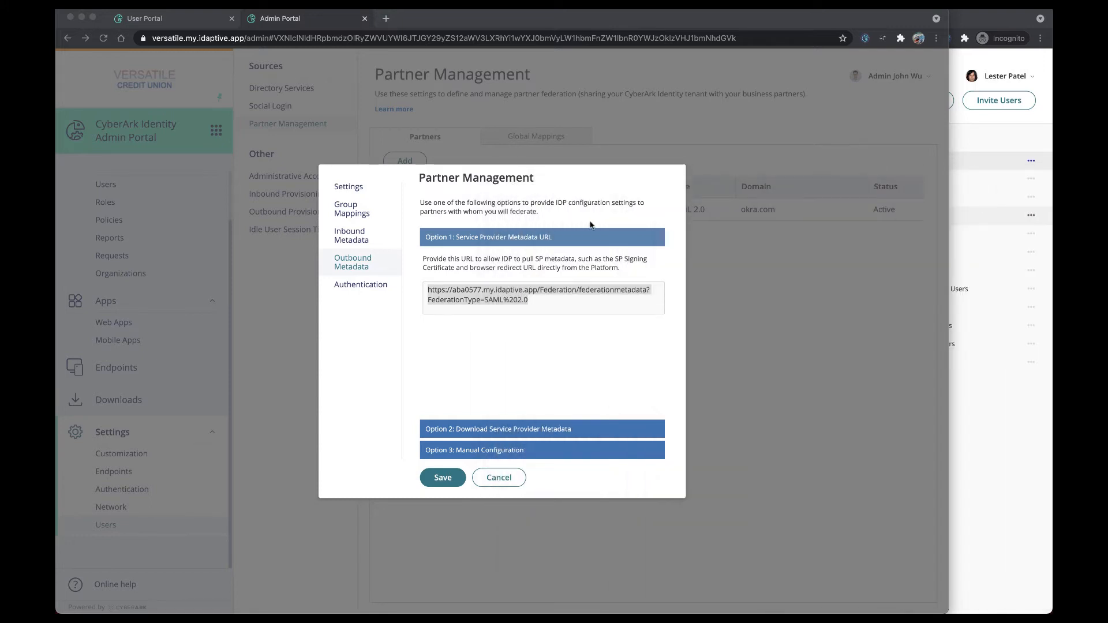
Step: Open the partner's Inbound Metadata settings
{"action": "left_click", "coordinate": [440, 478]}
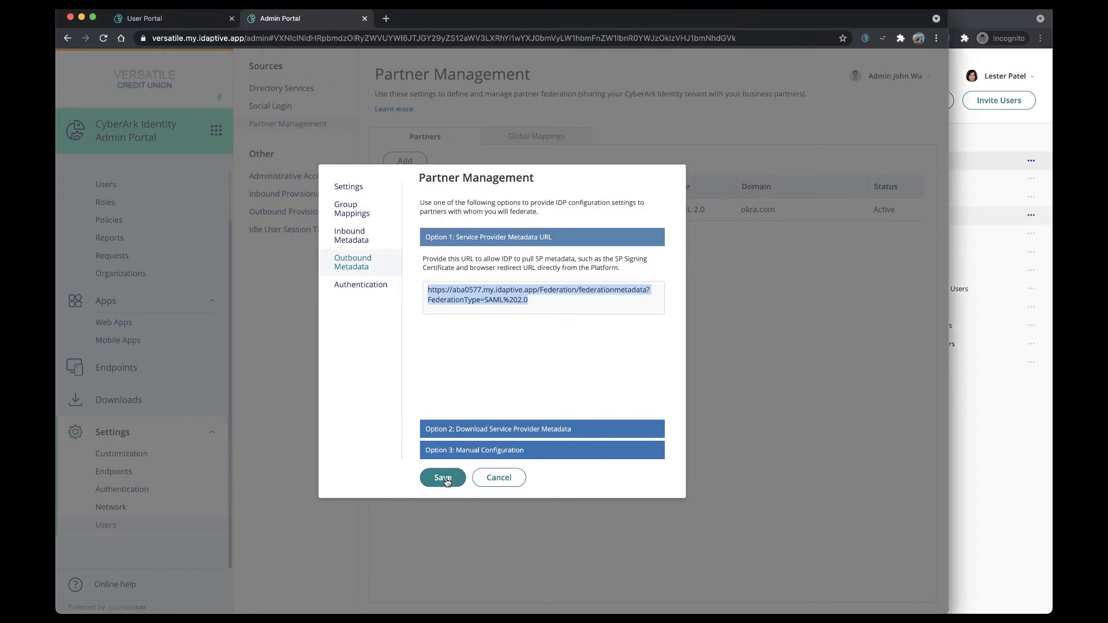
{"action": "left_click", "coordinate": [426, 354]}
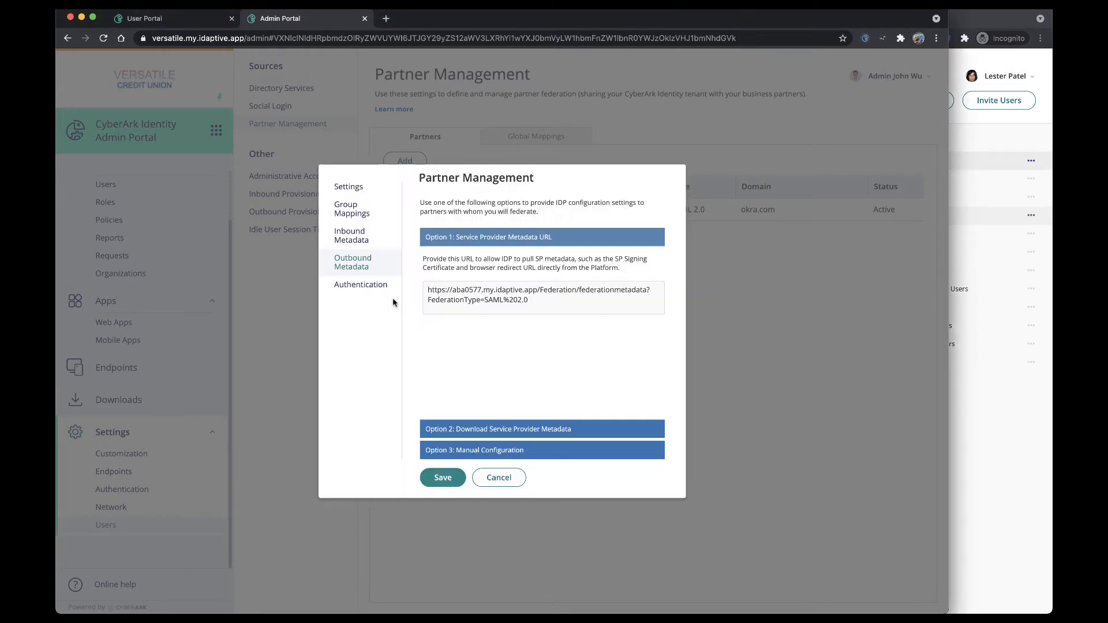
{"action": "left_click", "coordinate": [364, 239]}
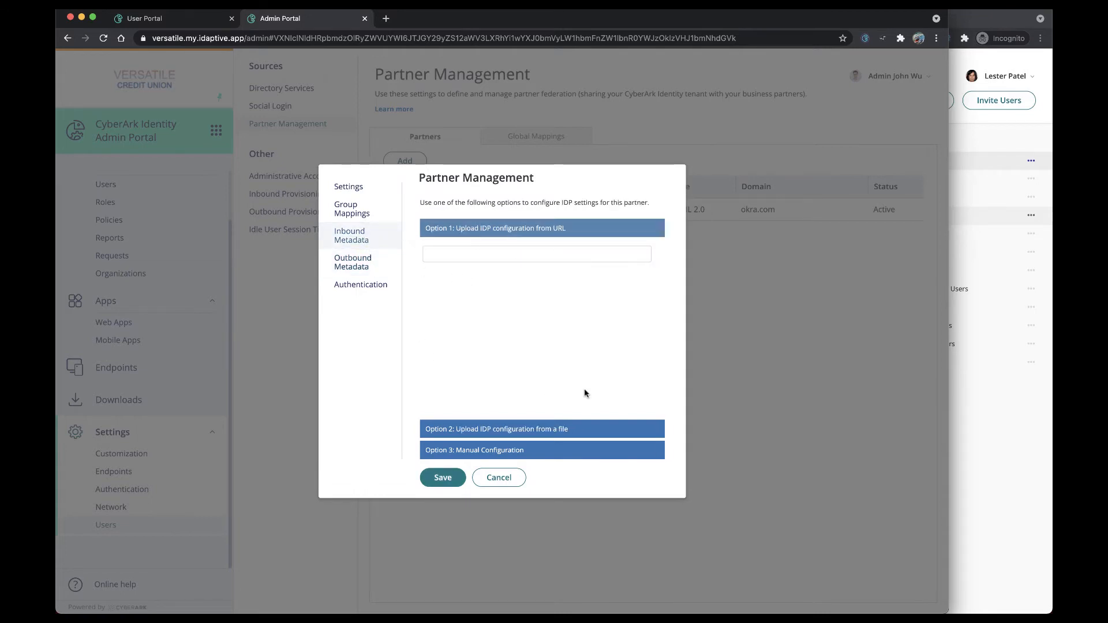
Step: In the AWS-Experts admin portal, add the Idaptive B2B web app from the catalog
{"action": "left_click", "coordinate": [986, 473]}
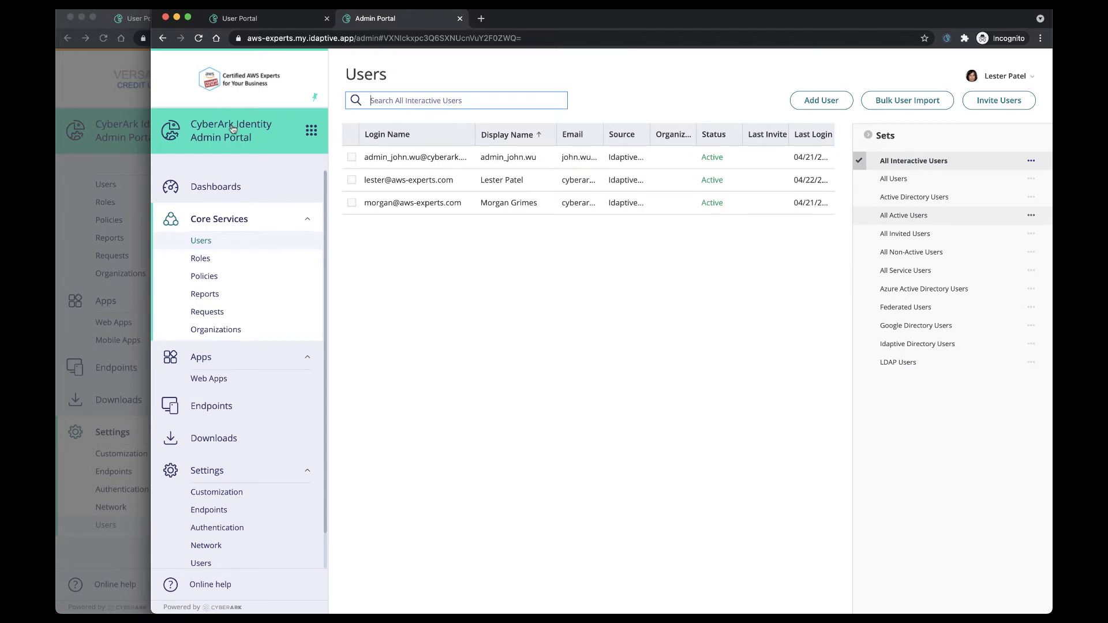
{"action": "left_click", "coordinate": [244, 383]}
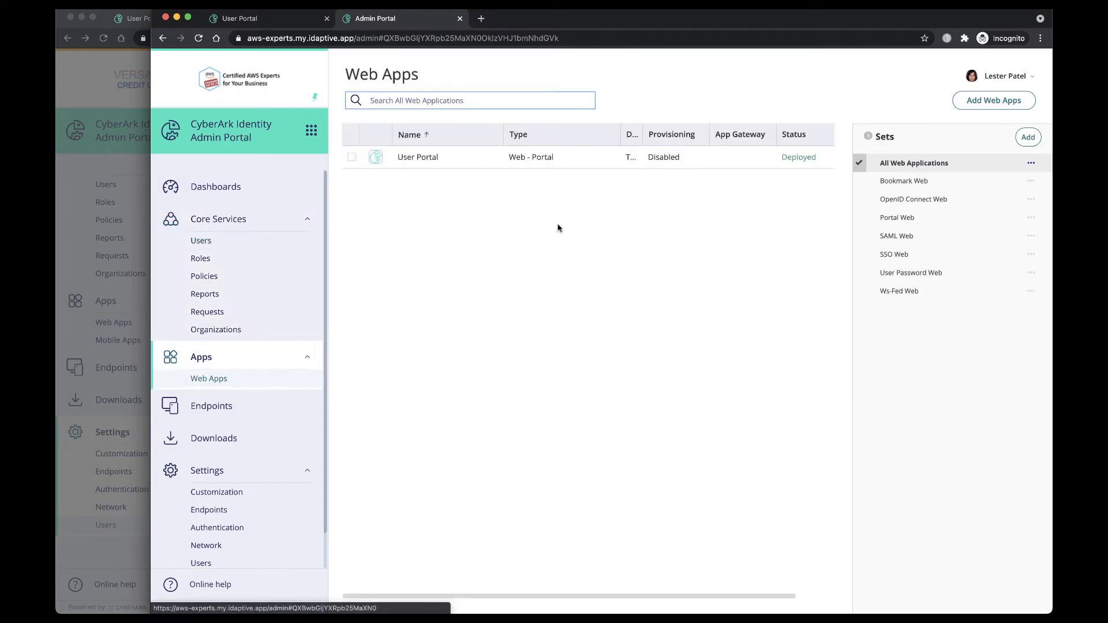
{"action": "left_click", "coordinate": [962, 107]}
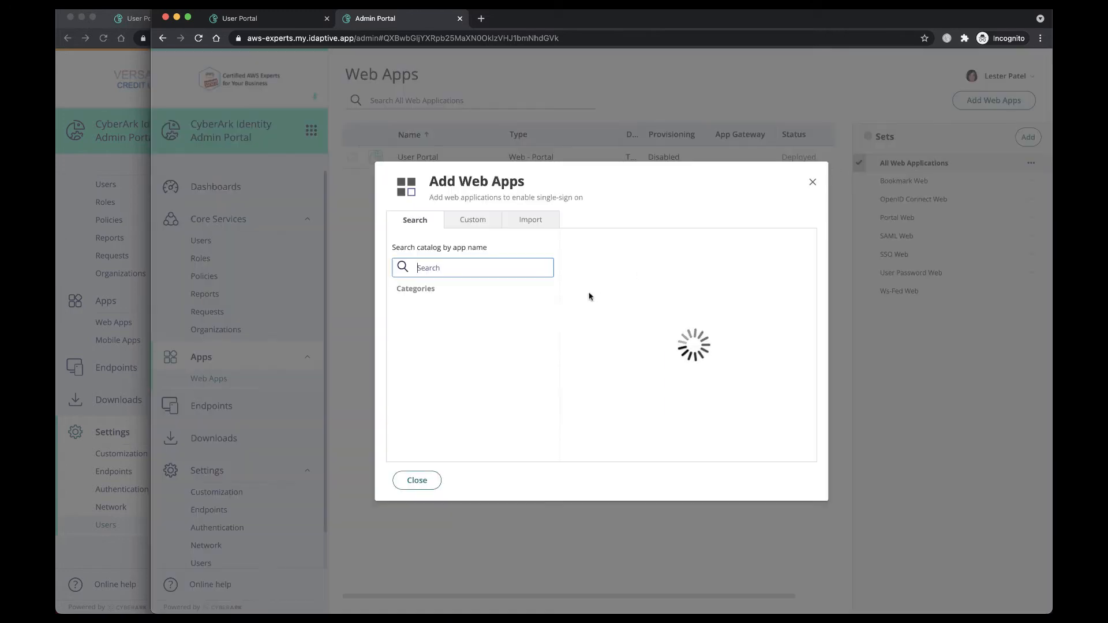
{"action": "type", "text": "b2b"}
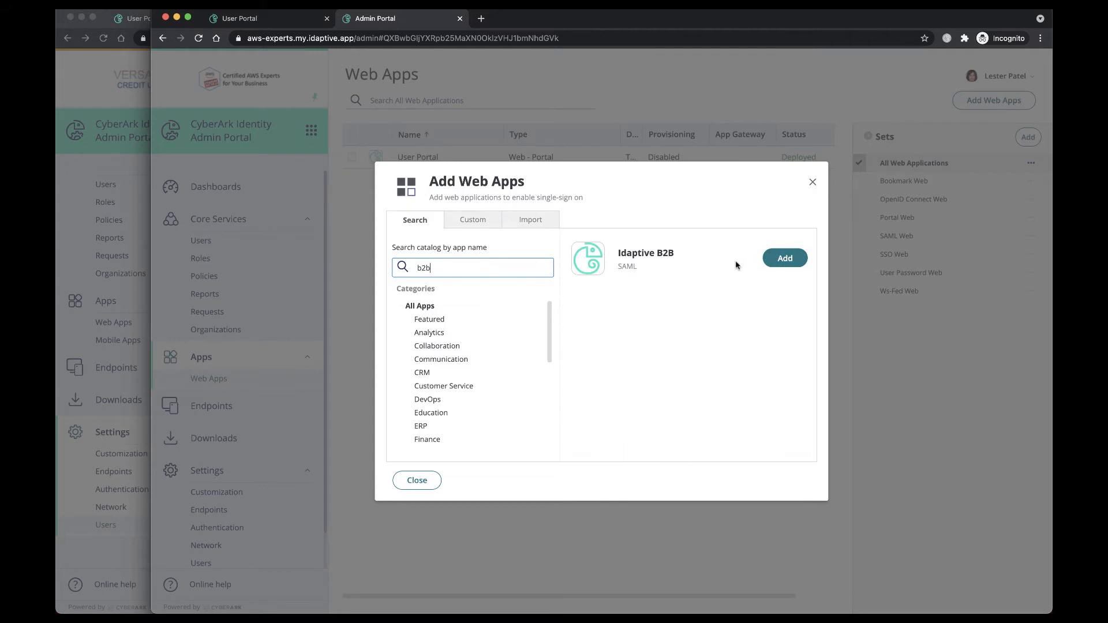
{"action": "left_click", "coordinate": [777, 260]}
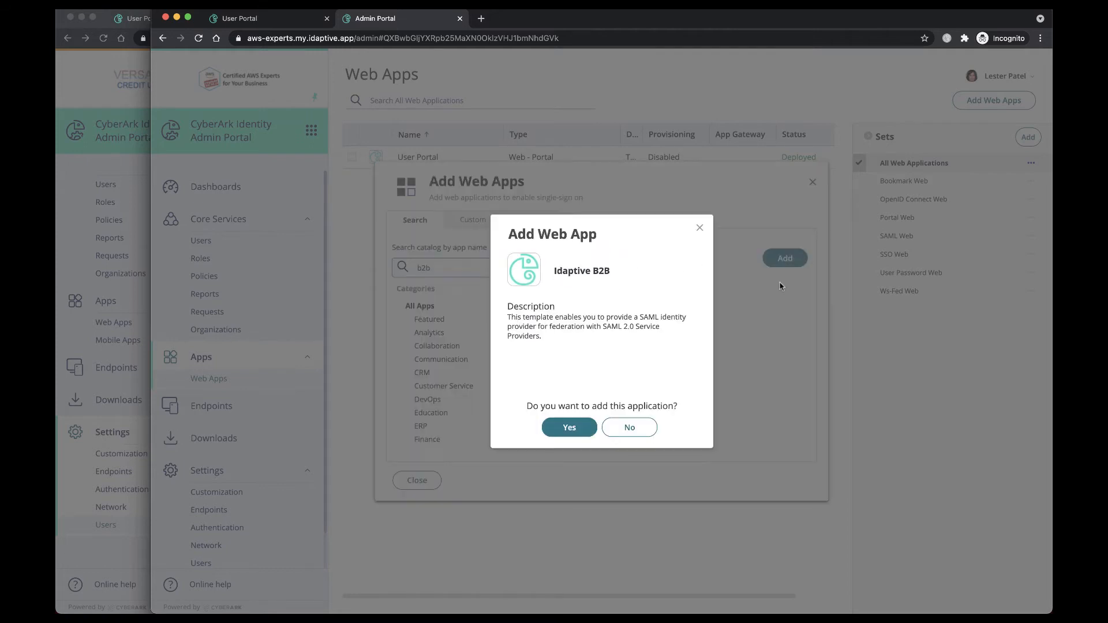
{"action": "left_click", "coordinate": [570, 429]}
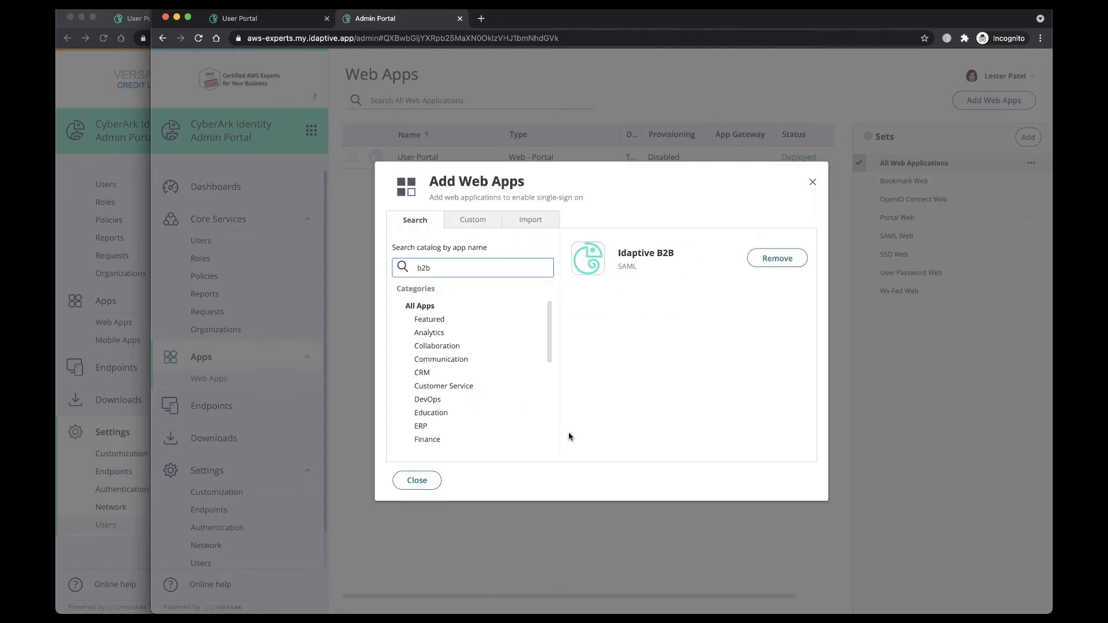
{"action": "left_click", "coordinate": [423, 489]}
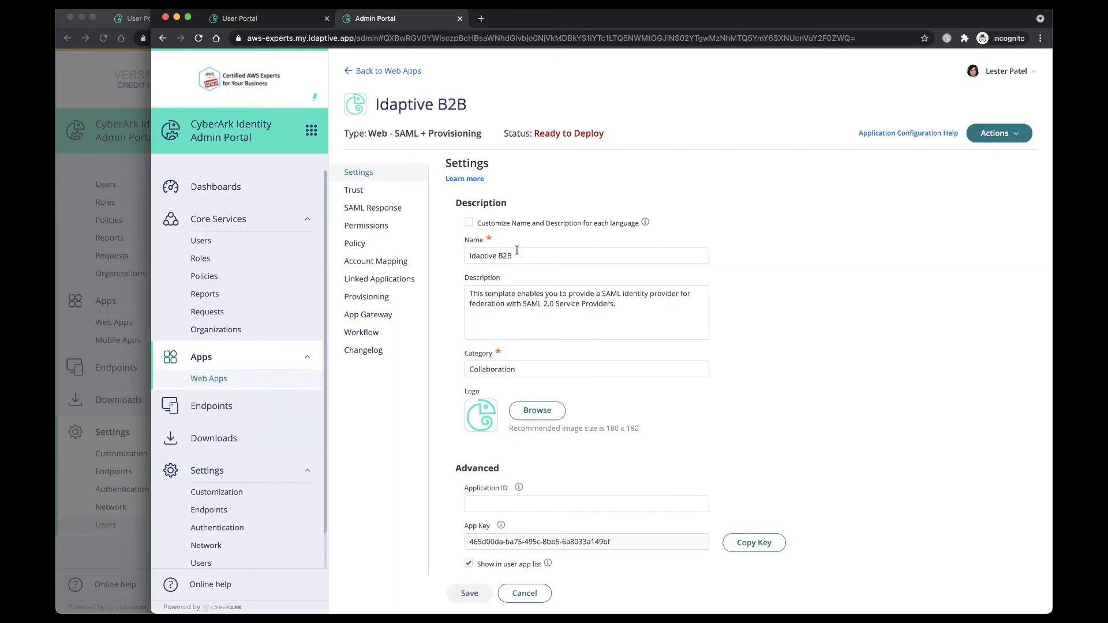
Step: Rename the Idaptive B2B app to Versatile Credit Union
{"action": "left_click_drag", "start_coordinate": [522, 256], "coordinate": [436, 261]}
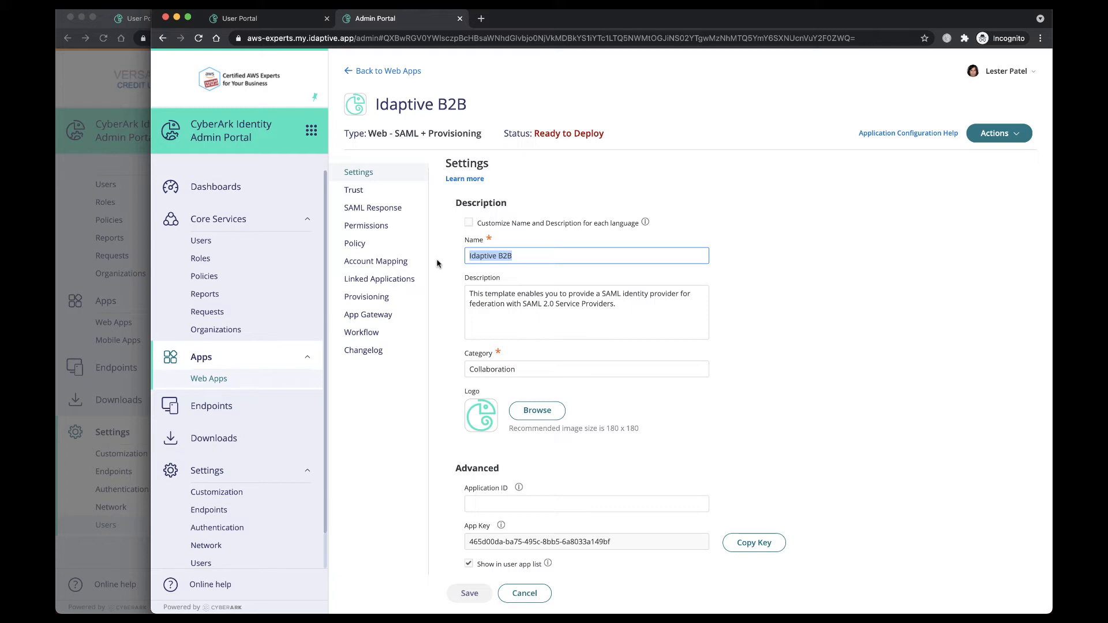
{"action": "type", "text": "Ver"}
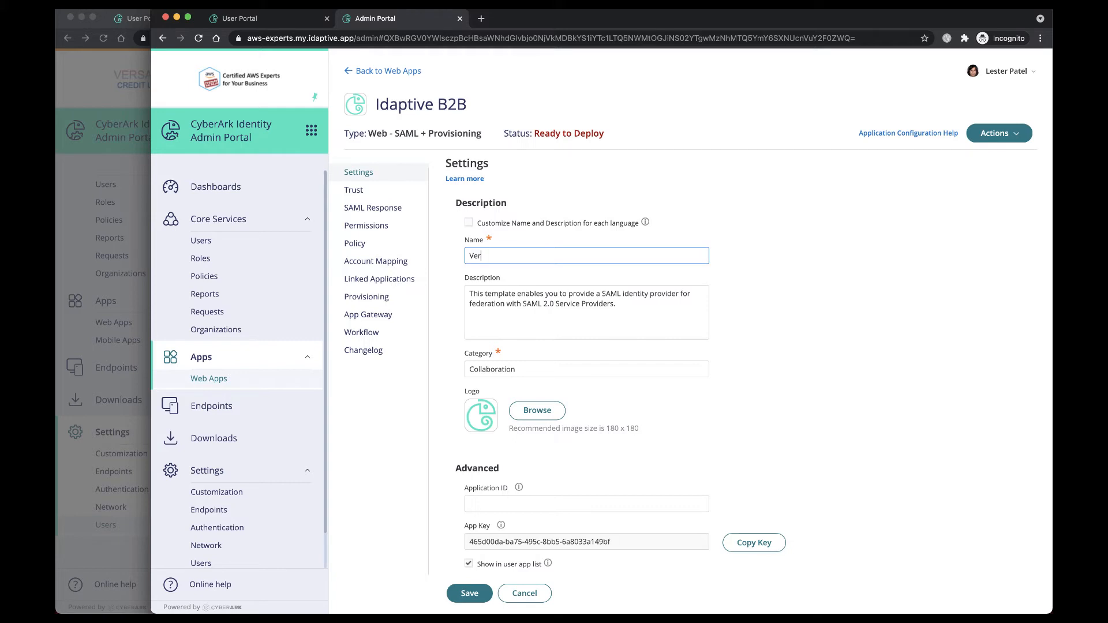
{"action": "type", "text": "satile Credit Union"}
Step: Copy the identity provider metadata URL from the app's Trust settings and paste it under AWS-Experts' metadata in the B2B configurations note
{"action": "left_click", "coordinate": [360, 194]}
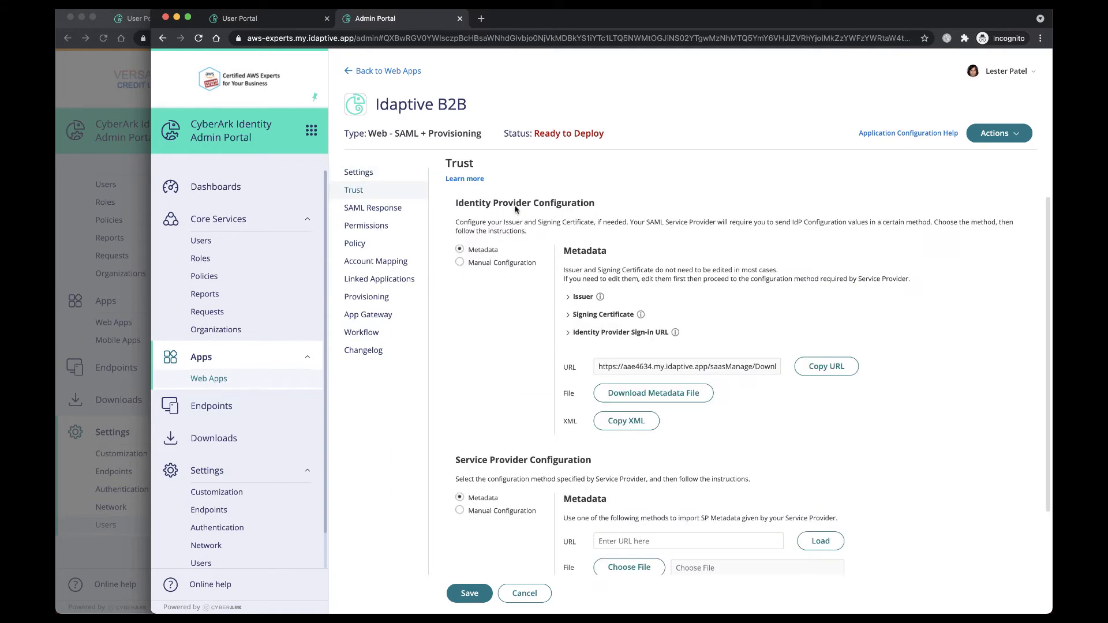
{"action": "left_click", "coordinate": [829, 367]}
{"action": "left_click_drag", "start_coordinate": [1097, 172], "coordinate": [687, 176]}
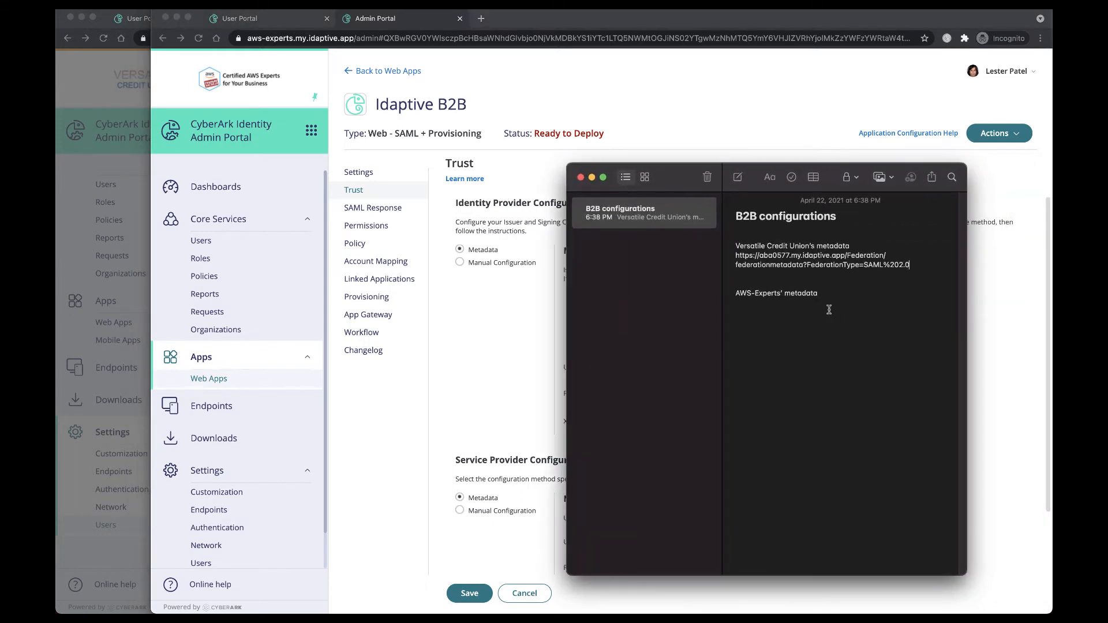
{"action": "key", "text": "super+v"}
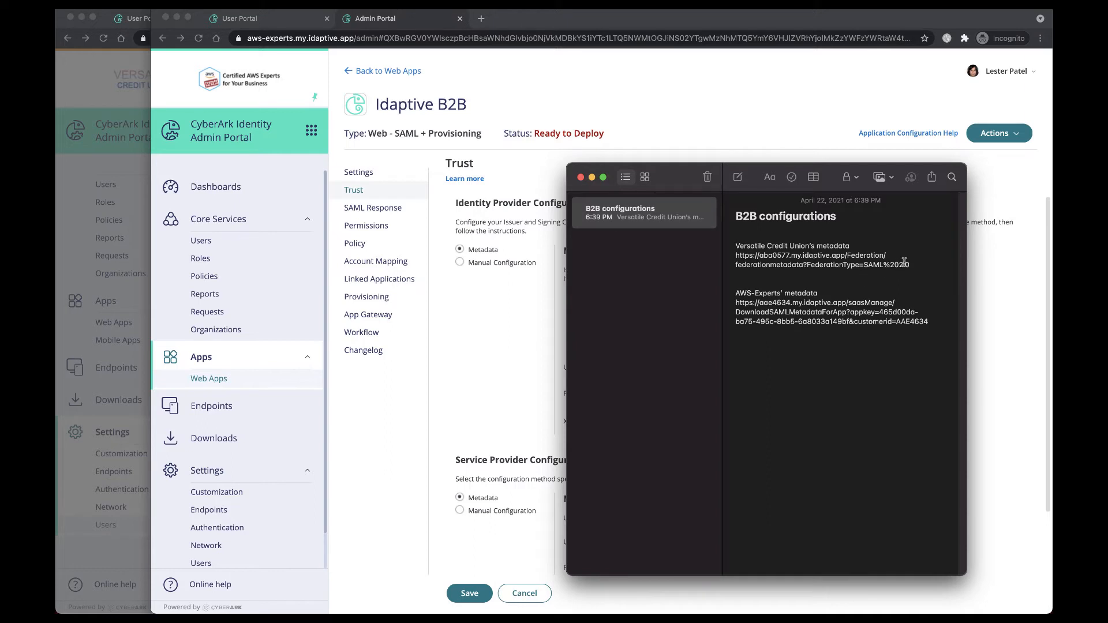
Step: Copy Versatile Credit Union's metadata URL from the note and load it as the Service Provider Configuration metadata URL
{"action": "left_click_drag", "start_coordinate": [912, 265], "coordinate": [737, 260]}
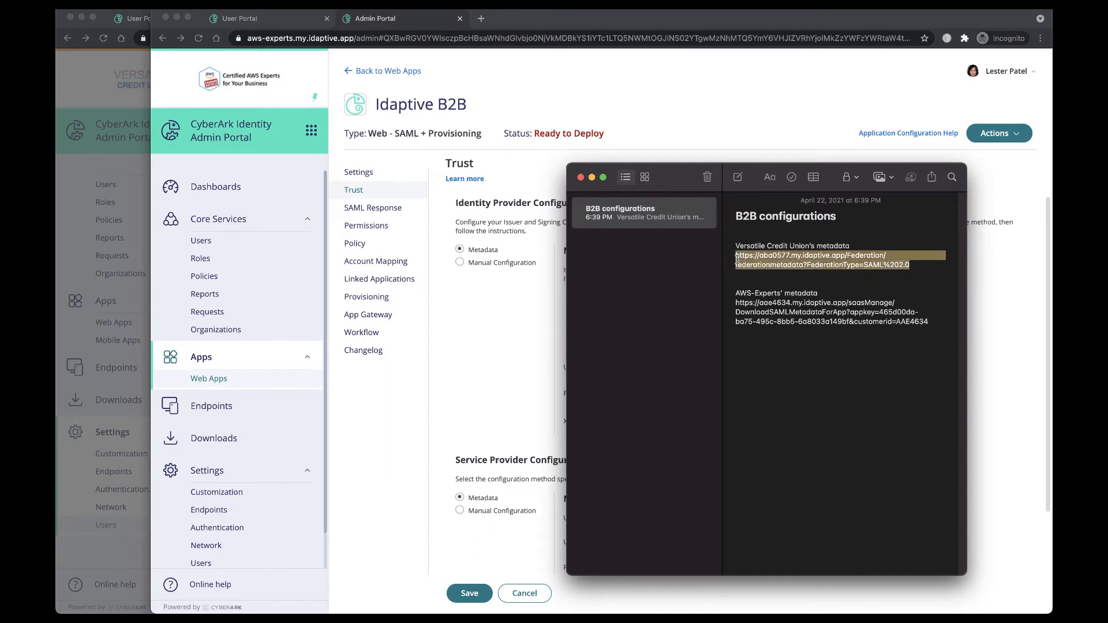
{"action": "left_click", "coordinate": [736, 261]}
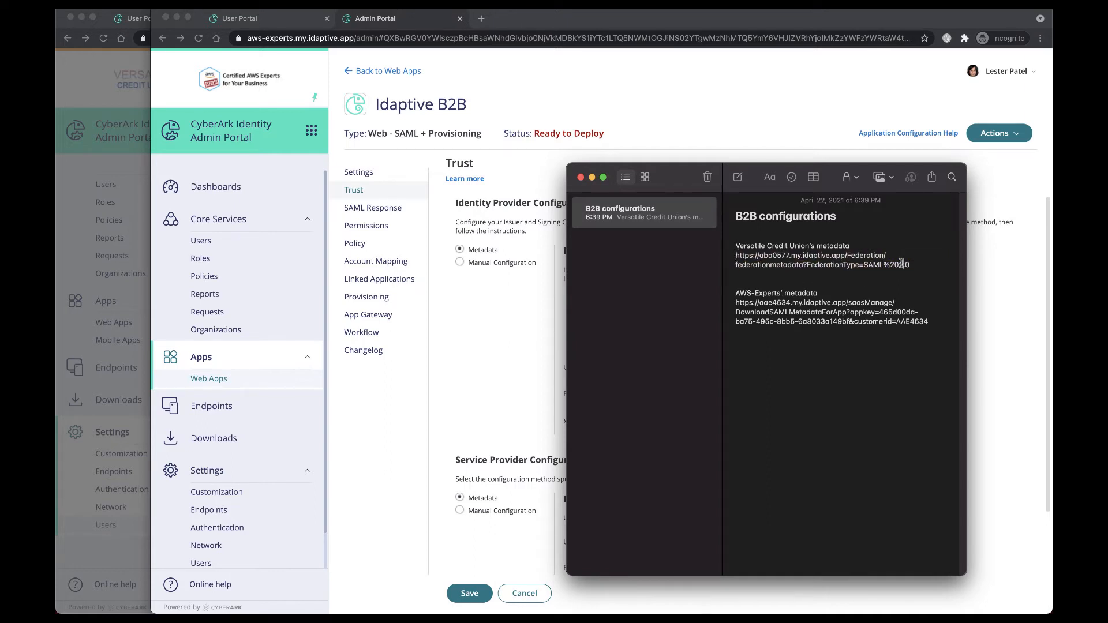
{"action": "left_click_drag", "start_coordinate": [909, 264], "coordinate": [738, 260]}
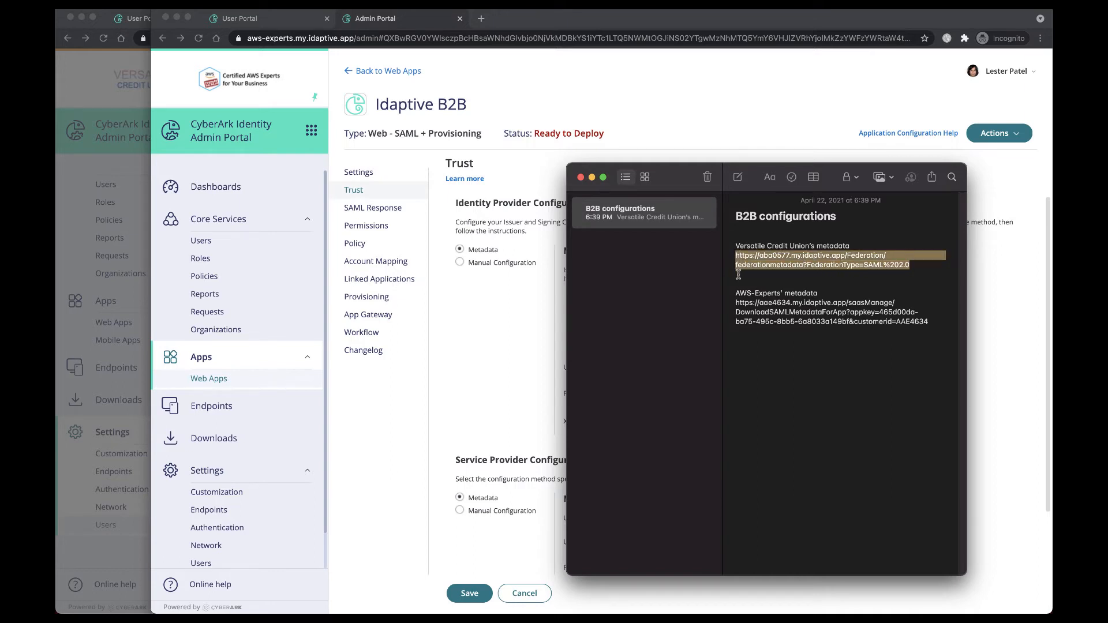
{"action": "left_click_drag", "start_coordinate": [684, 177], "coordinate": [1107, 176]}
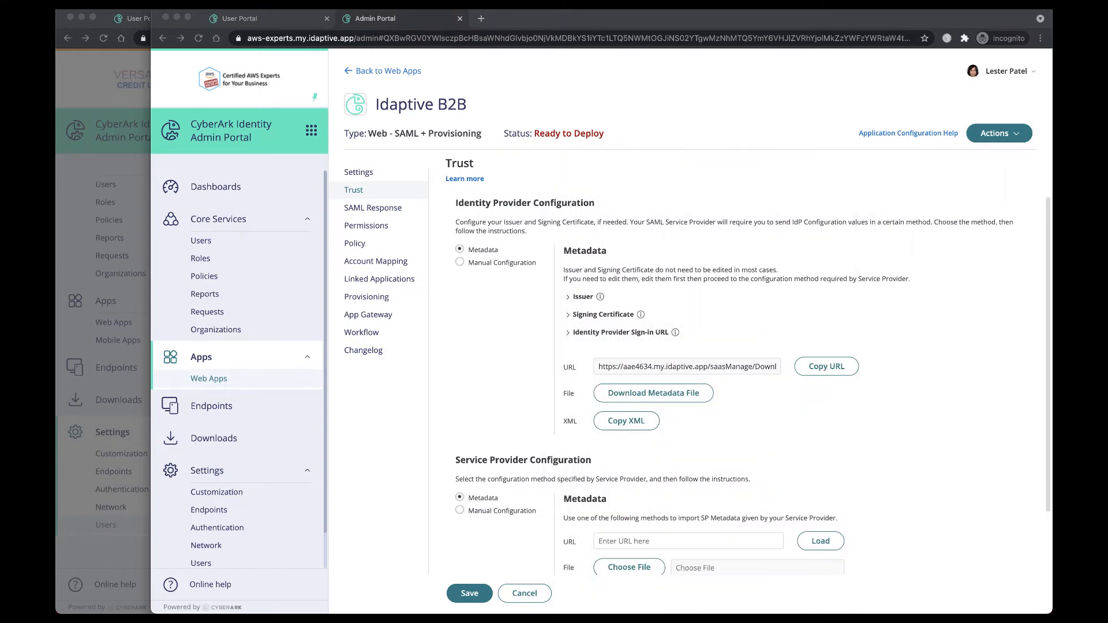
{"action": "left_click", "coordinate": [513, 377]}
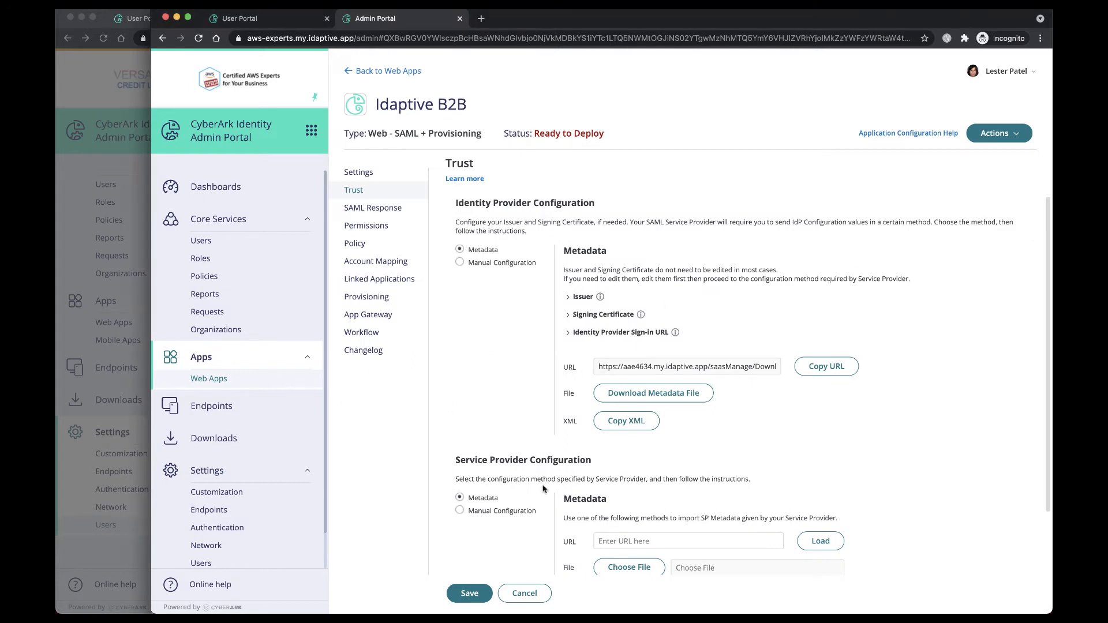
{"action": "scroll", "coordinate": [551, 491], "scroll_direction": "down", "scroll_amount": 3}
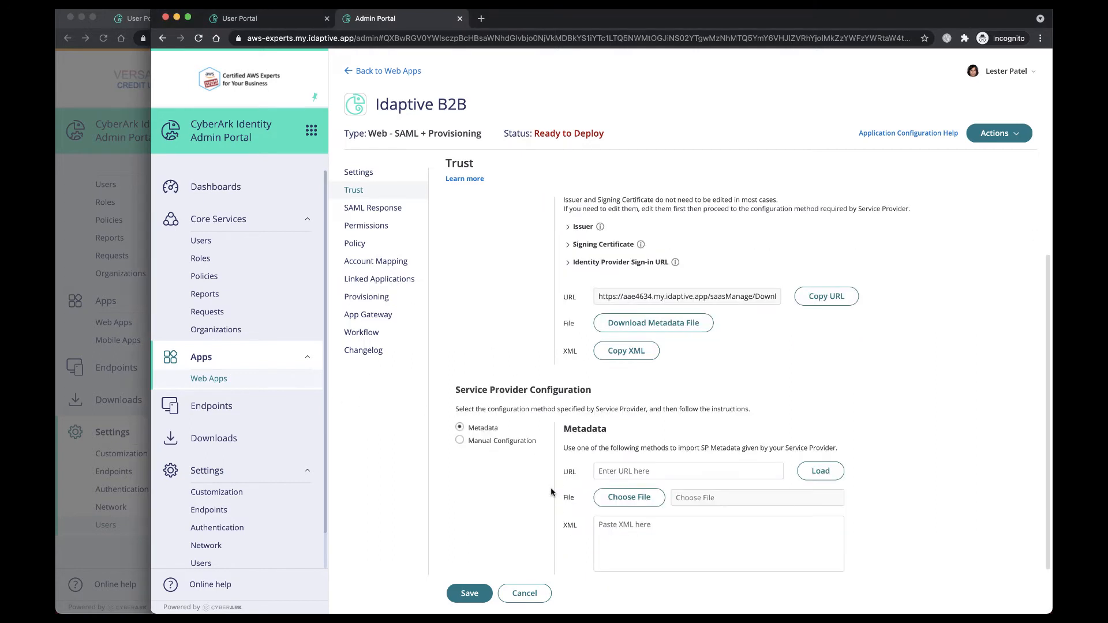
{"action": "left_click", "coordinate": [615, 462]}
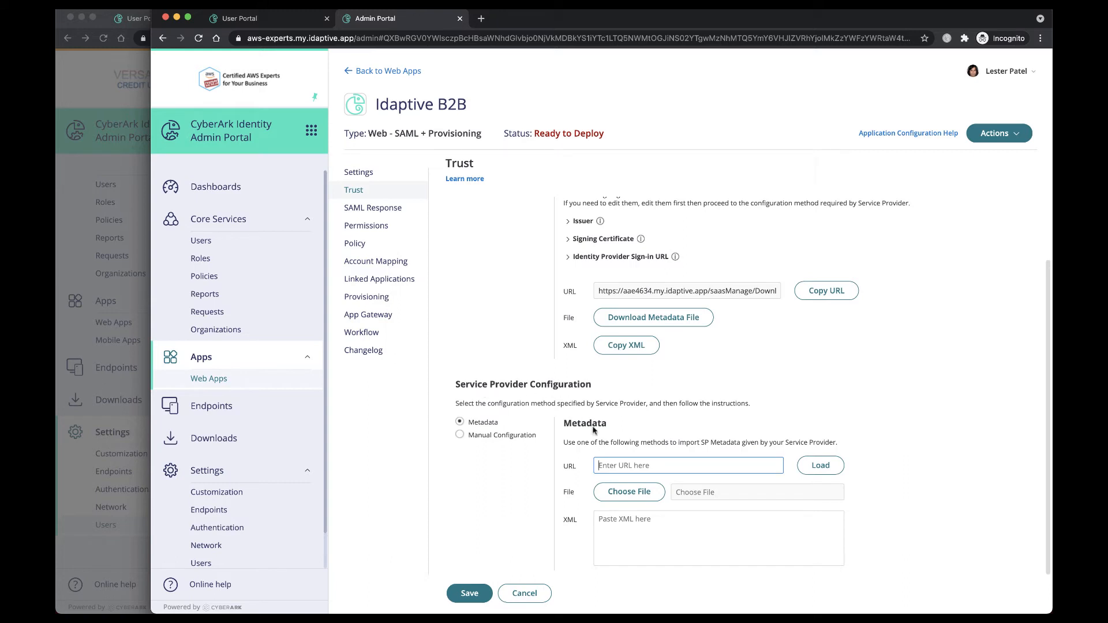
{"action": "key", "text": "super+v"}
{"action": "left_click", "coordinate": [824, 469]}
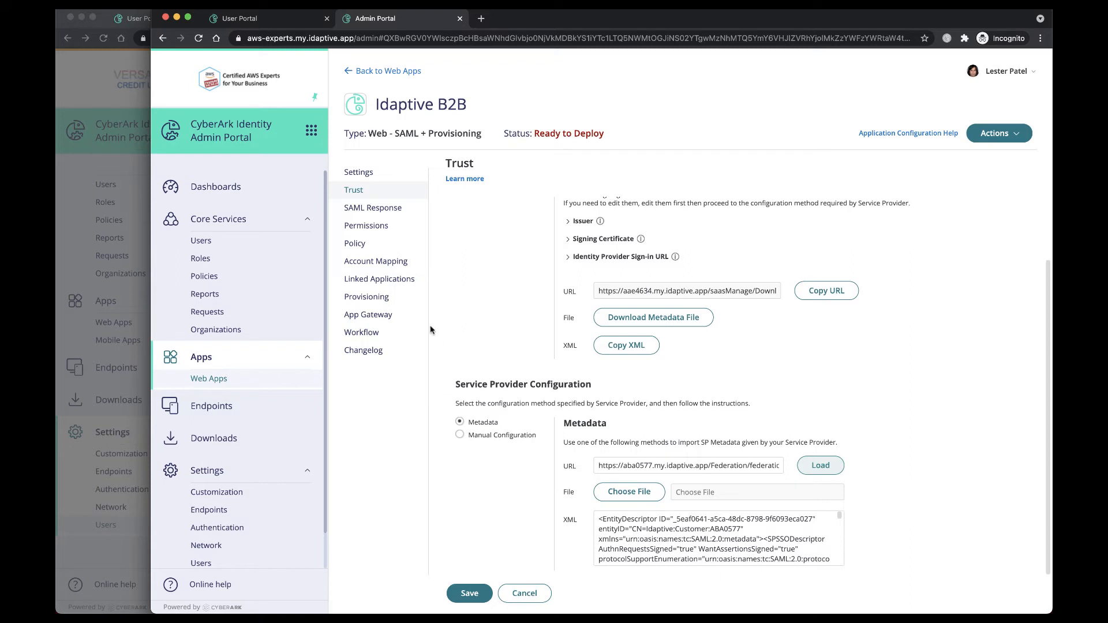
Step: Grant the AWS-Experts admin user permission to the app and save the app
{"action": "left_click", "coordinate": [366, 227]}
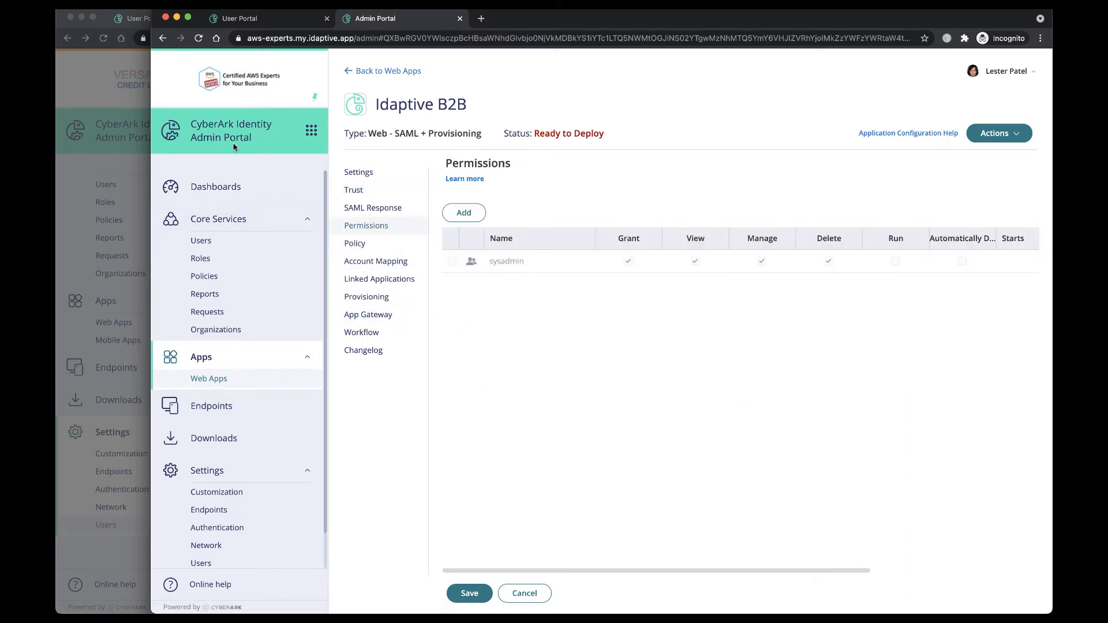
{"action": "left_click", "coordinate": [464, 213]}
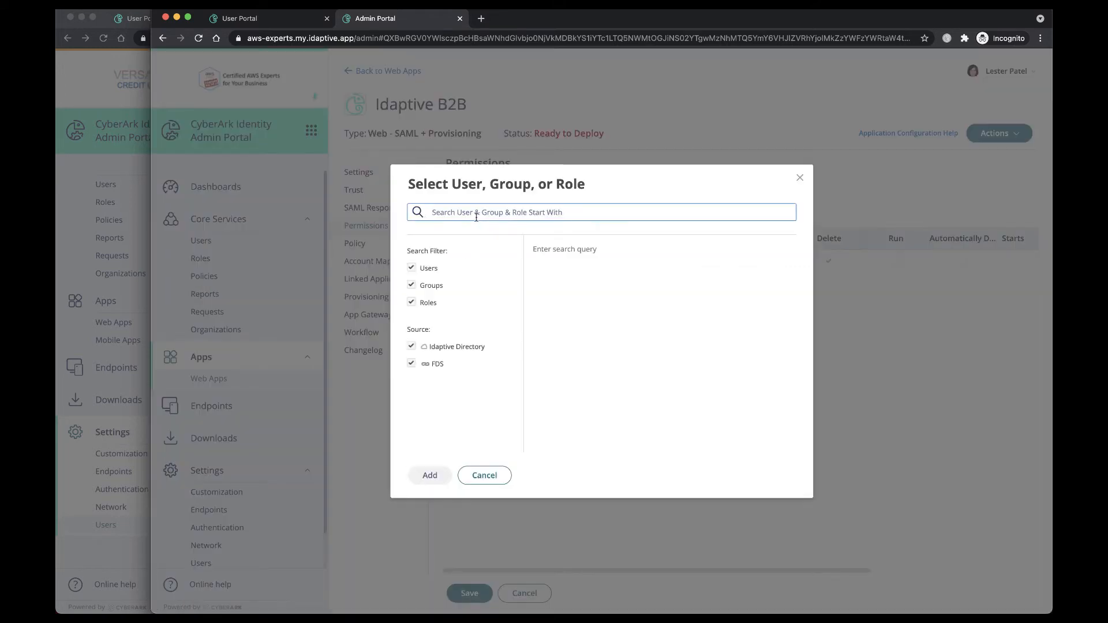
{"action": "type", "text": "lester"}
{"action": "left_click", "coordinate": [537, 273]}
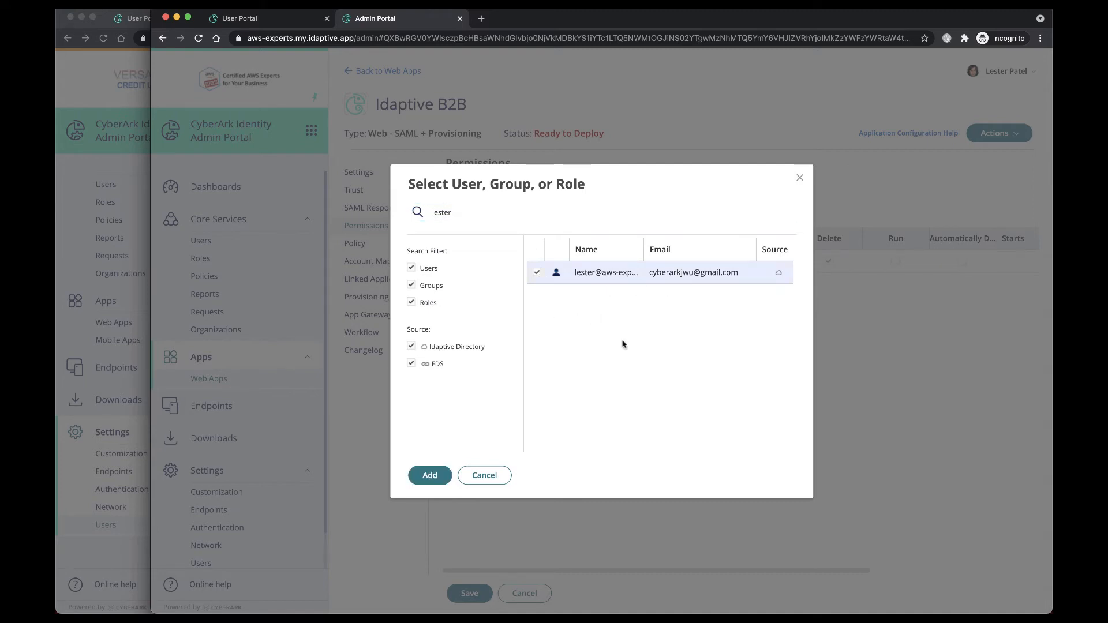
{"action": "left_click", "coordinate": [438, 482]}
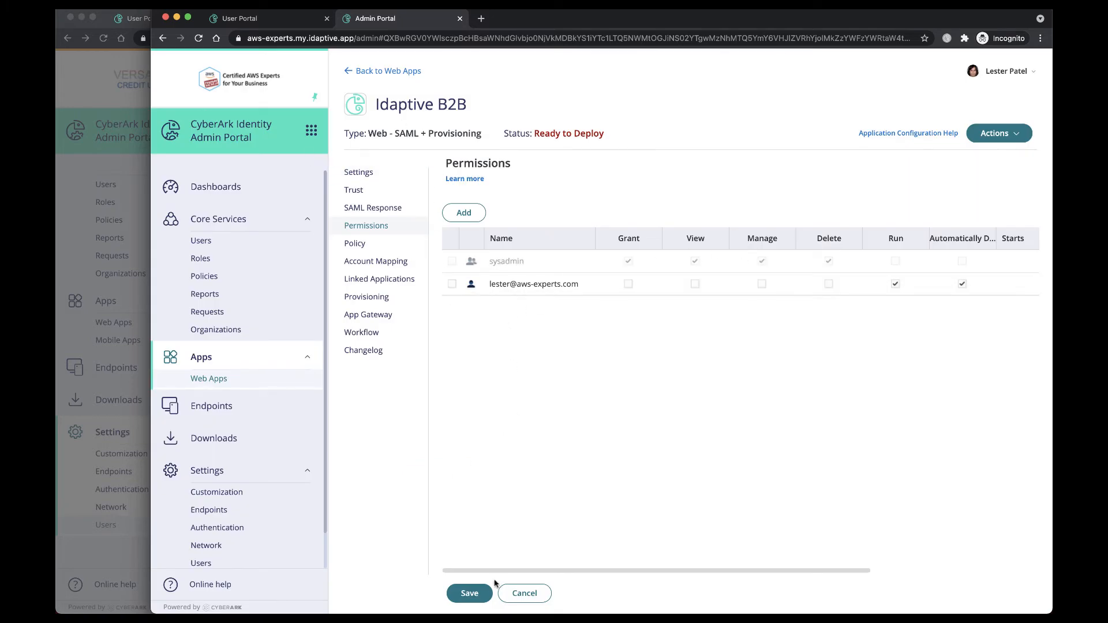
{"action": "left_click", "coordinate": [478, 599]}
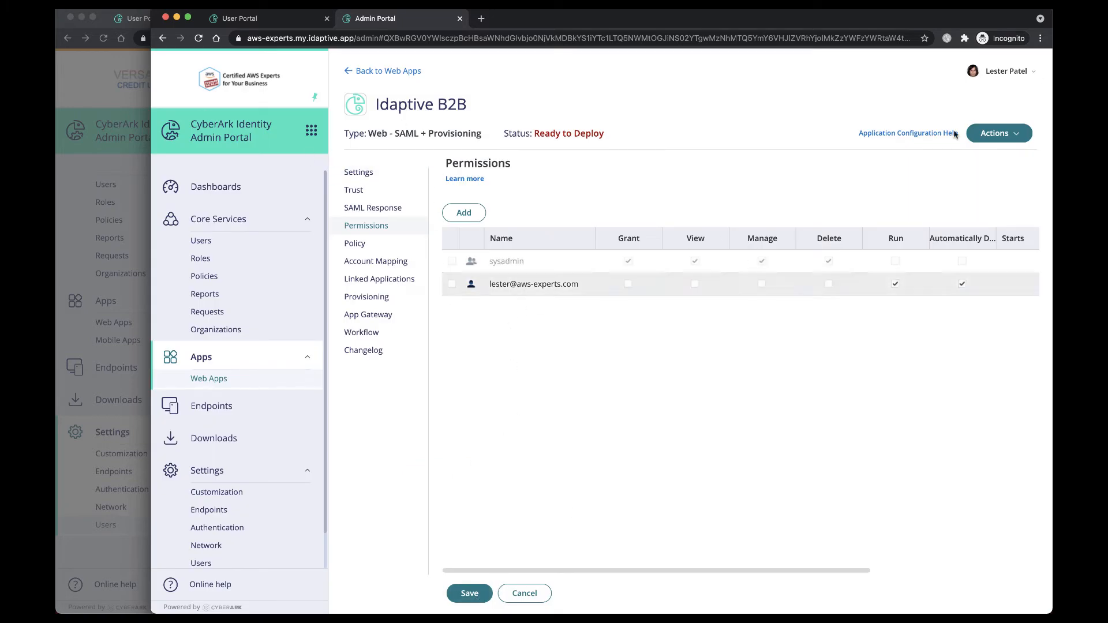
{"action": "left_click", "coordinate": [472, 594]}
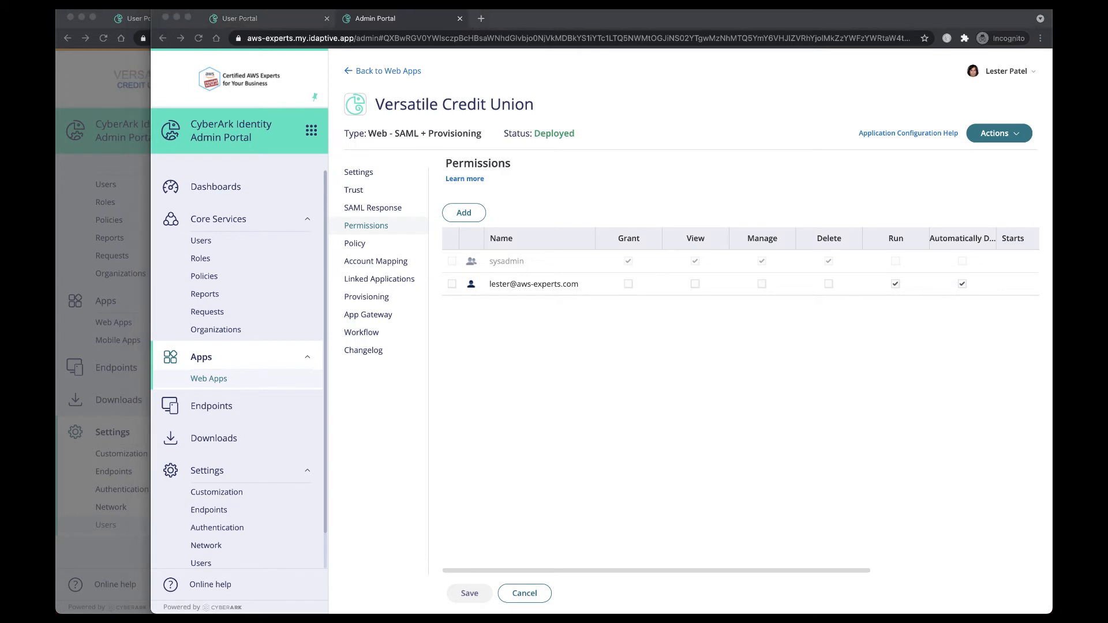
Step: In the Versatile partner's Inbound Metadata, paste the AWS-Experts metadata URL from the note as the IDP configuration URL and save
{"action": "left_click", "coordinate": [76, 183]}
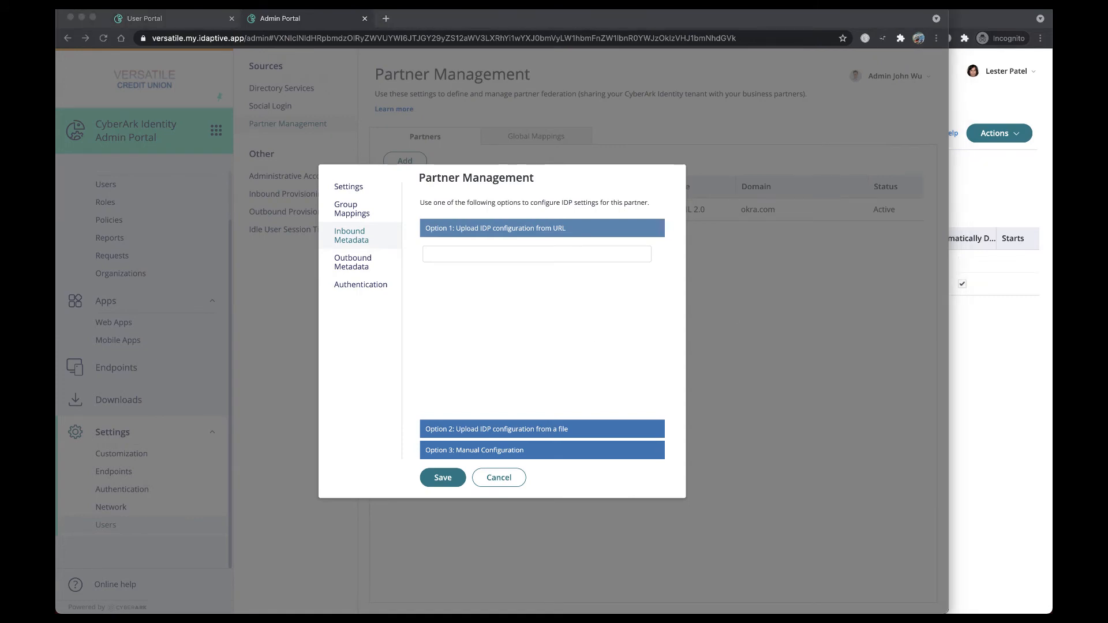
{"action": "left_click_drag", "start_coordinate": [1052, 92], "coordinate": [689, 101]}
{"action": "left_click", "coordinate": [654, 230]}
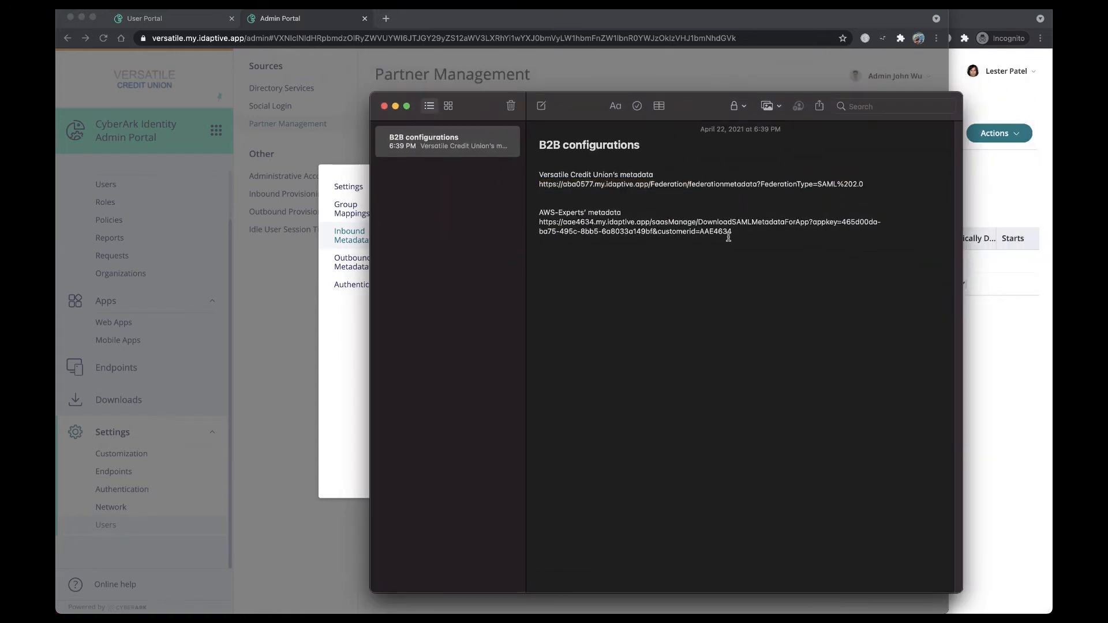
{"action": "left_click_drag", "start_coordinate": [738, 232], "coordinate": [537, 225]}
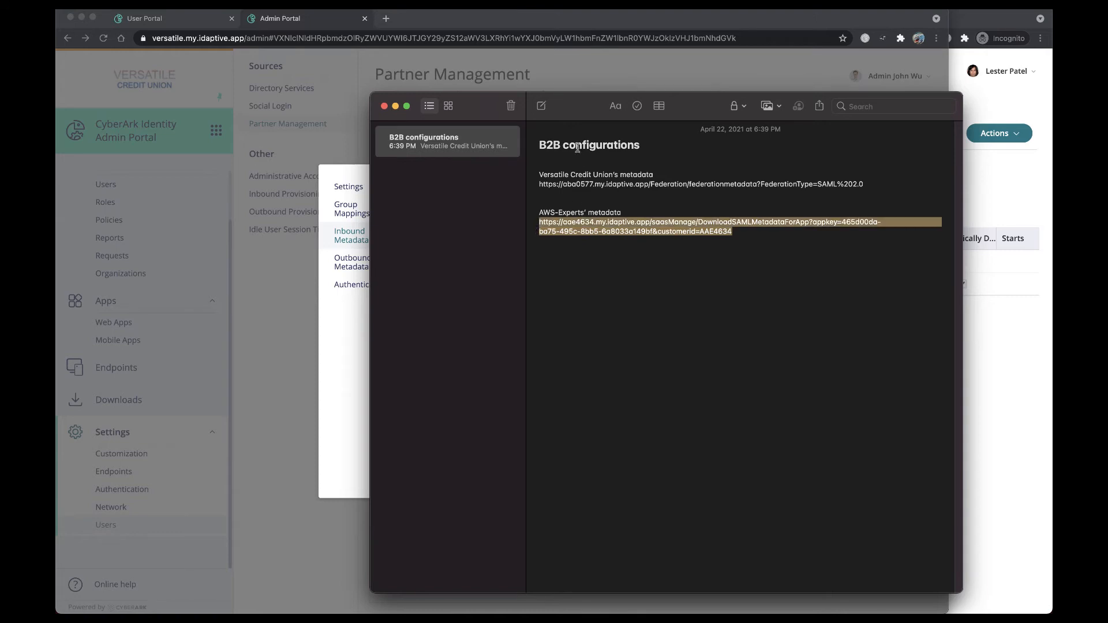
{"action": "left_click_drag", "start_coordinate": [577, 104], "coordinate": [1052, 98]}
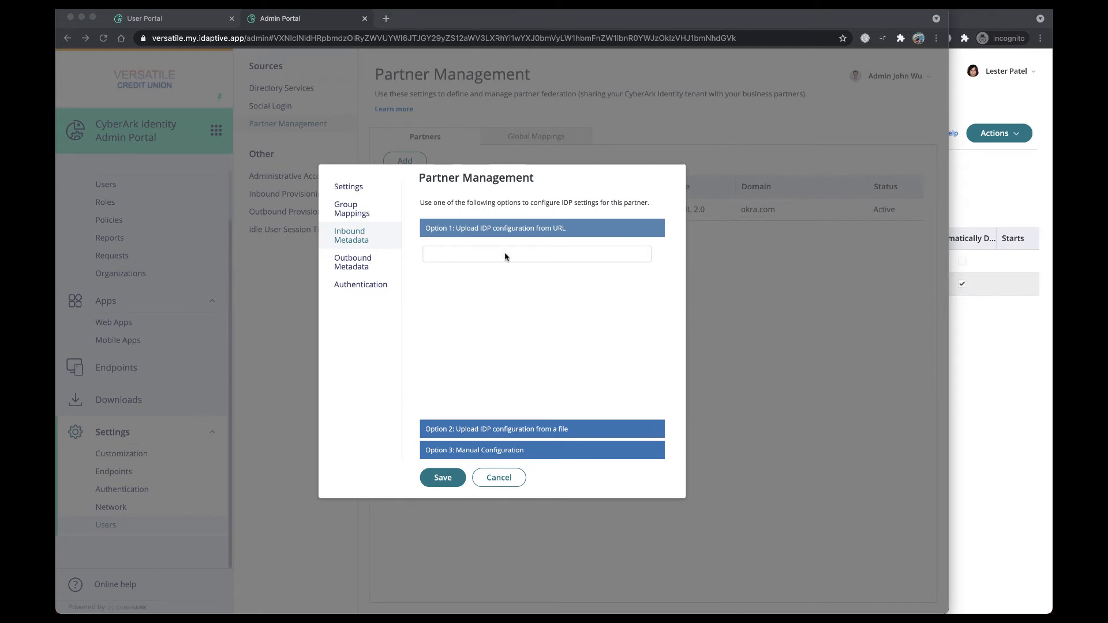
{"action": "left_click", "coordinate": [484, 256]}
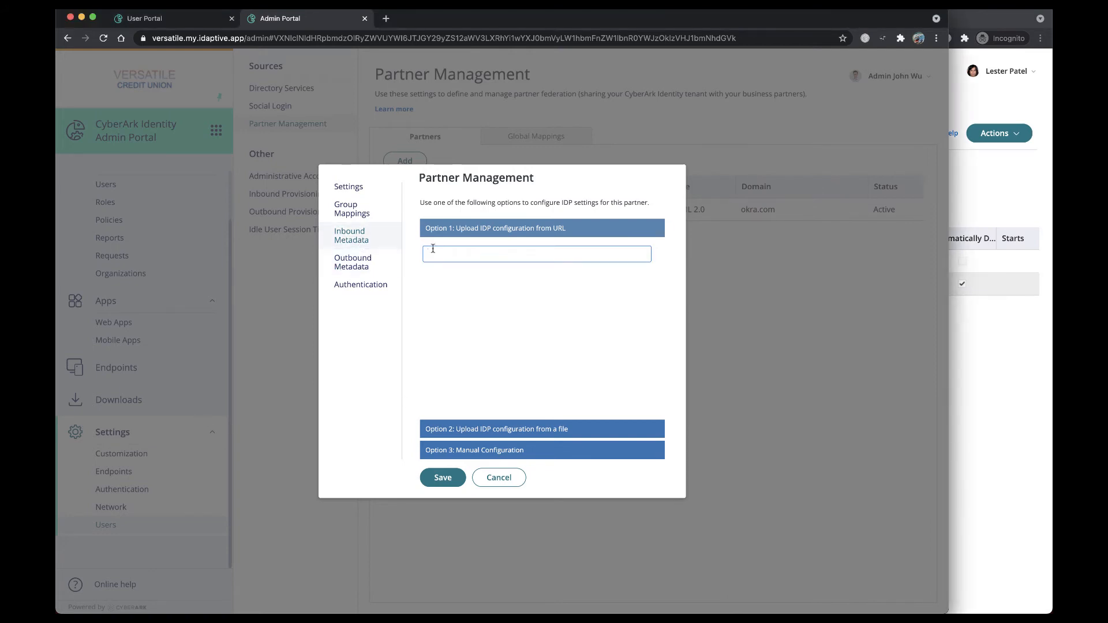
{"action": "key", "text": "super+v"}
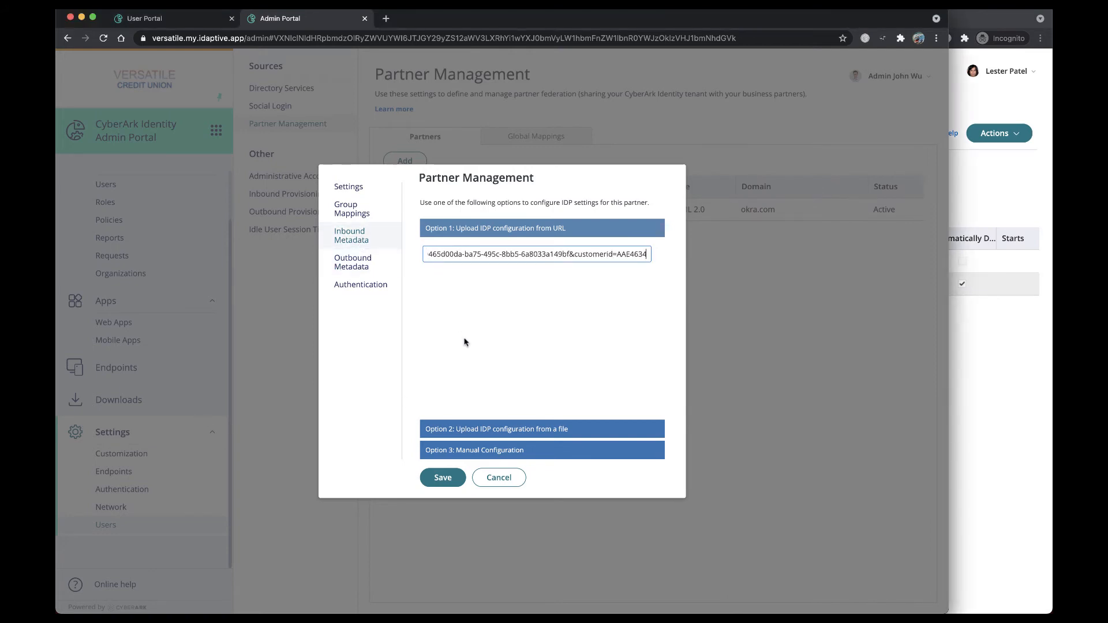
{"action": "left_click", "coordinate": [447, 485]}
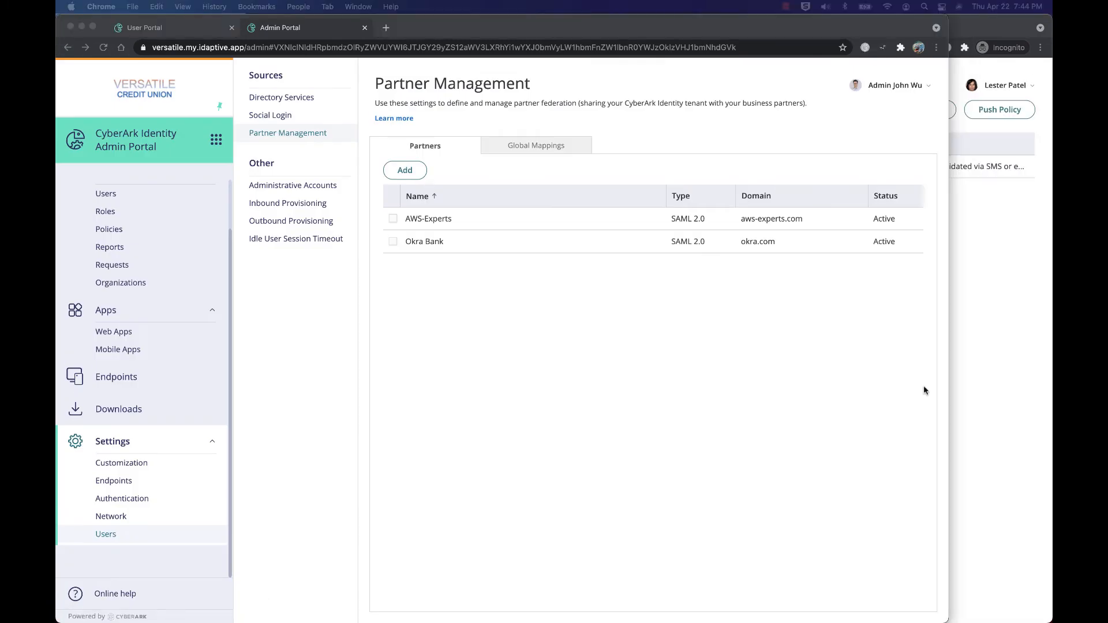
Step: Launch the Versatile Credit Union app from the AWS-Experts user portal to test the federation
{"action": "left_click", "coordinate": [984, 379]}
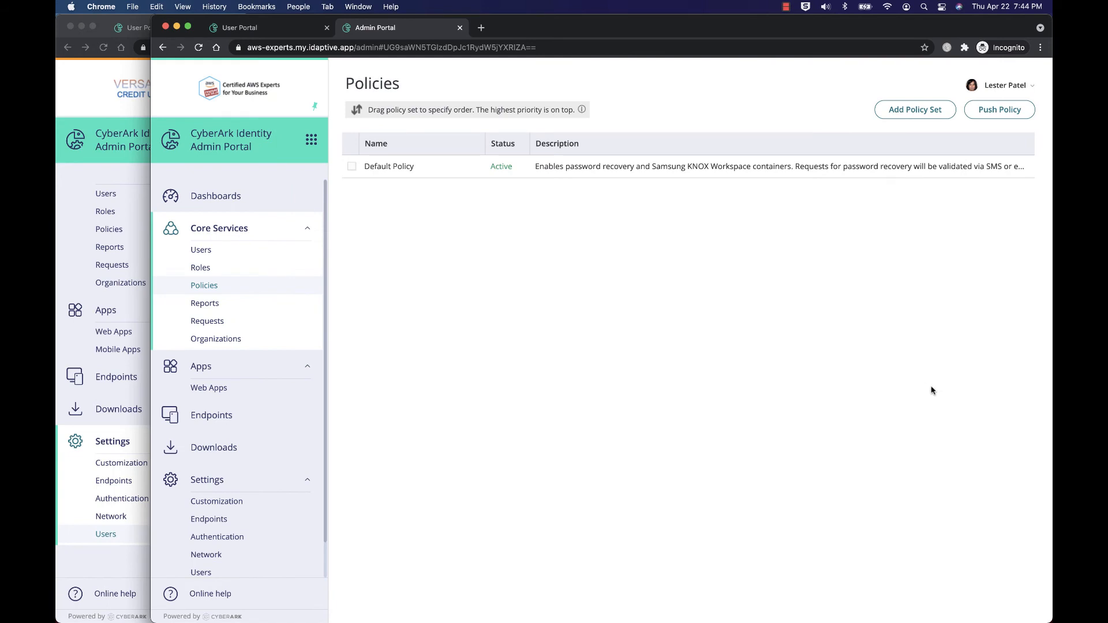
{"action": "left_click", "coordinate": [245, 26]}
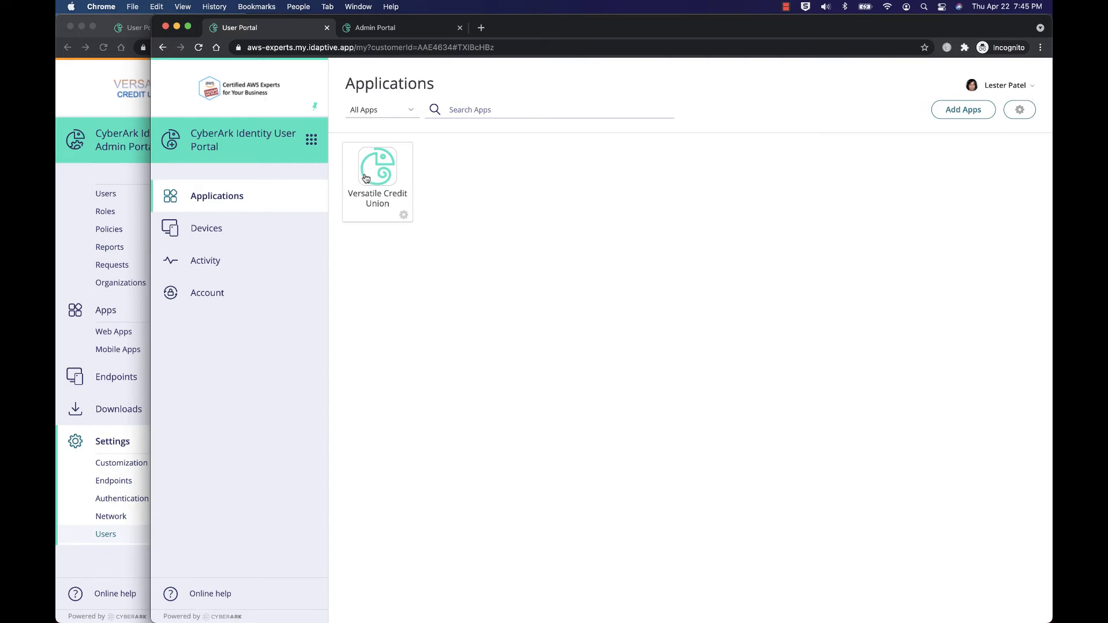
{"action": "mouse_move", "coordinate": [366, 178]}
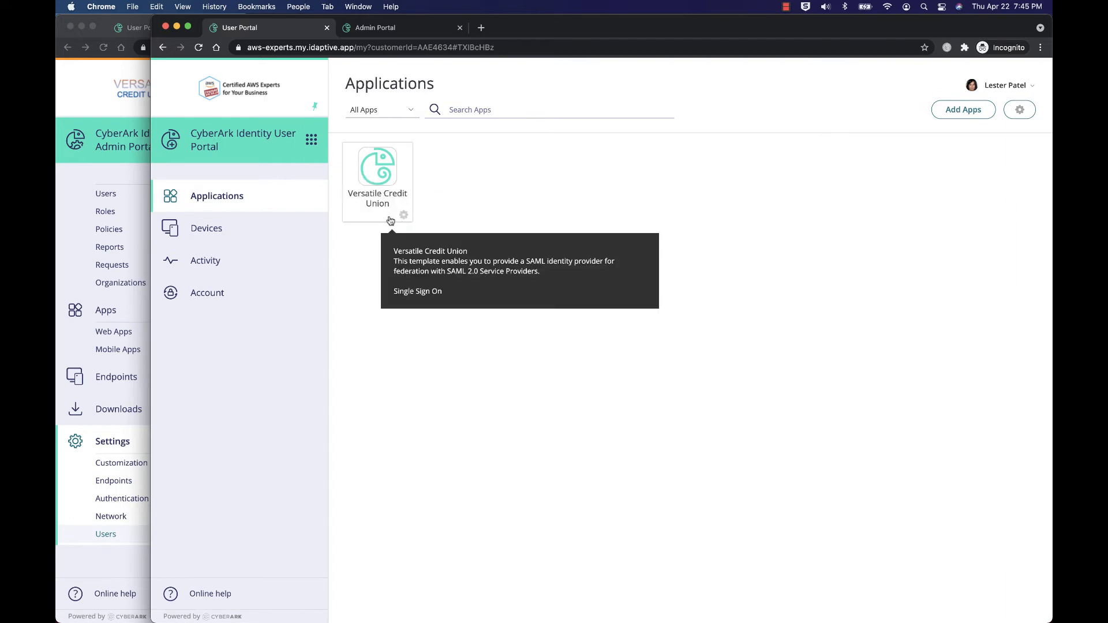
{"action": "left_click", "coordinate": [368, 190]}
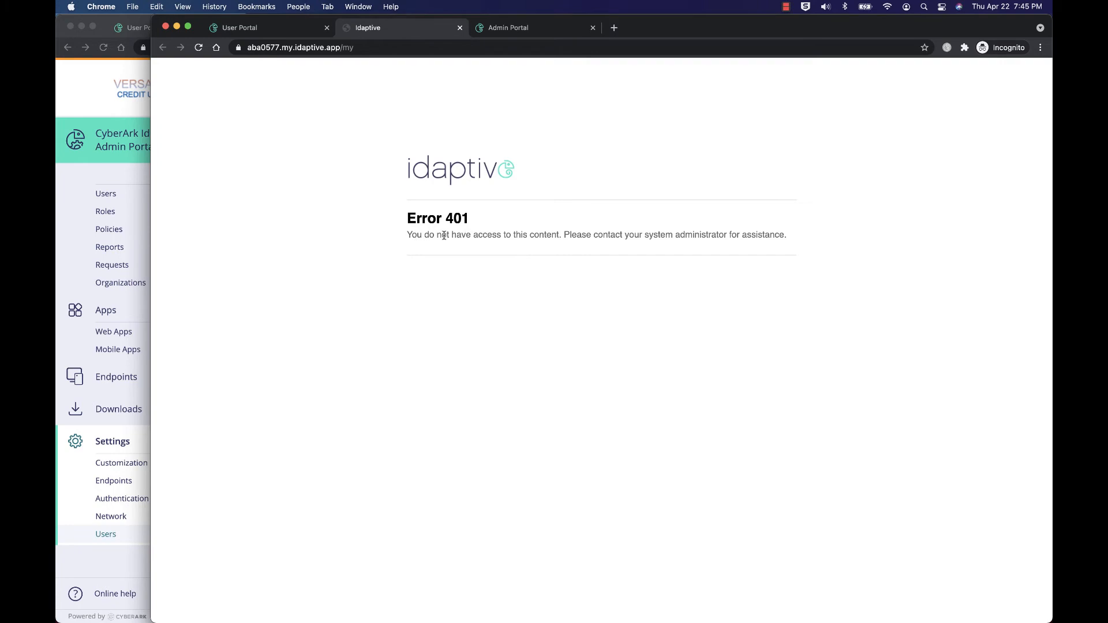
Step: In Versatile Credit Union's security settings, add *.my.idaptive.app as a trusted DNS domain for API calls and save
{"action": "left_click", "coordinate": [101, 109]}
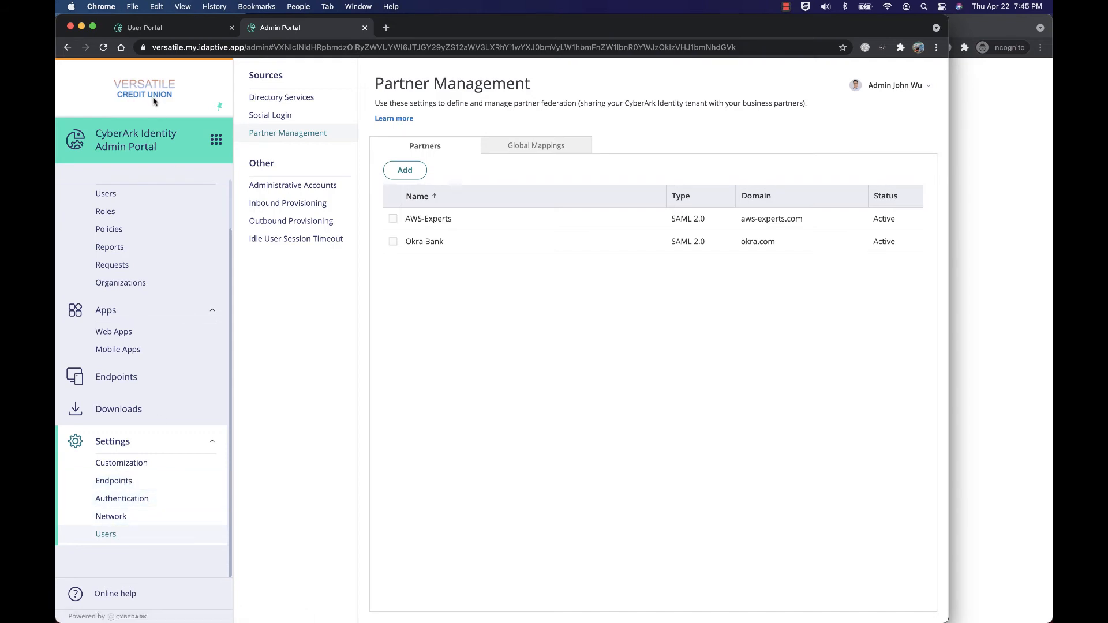
{"action": "left_click", "coordinate": [153, 499]}
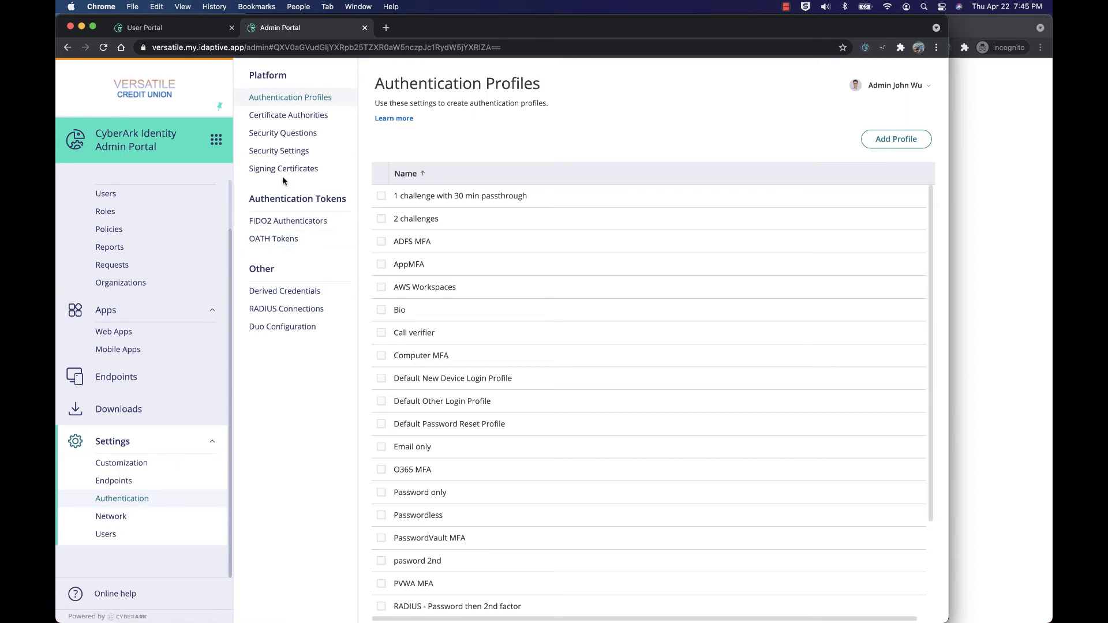
{"action": "left_click", "coordinate": [280, 152]}
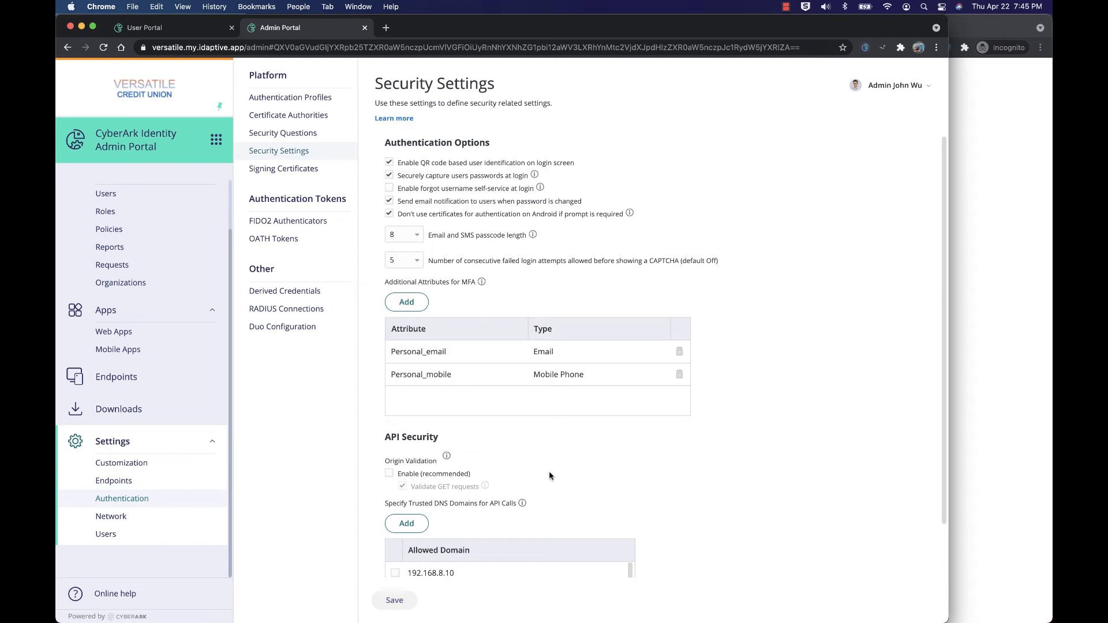
{"action": "scroll", "coordinate": [439, 456], "scroll_direction": "down", "scroll_amount": 1}
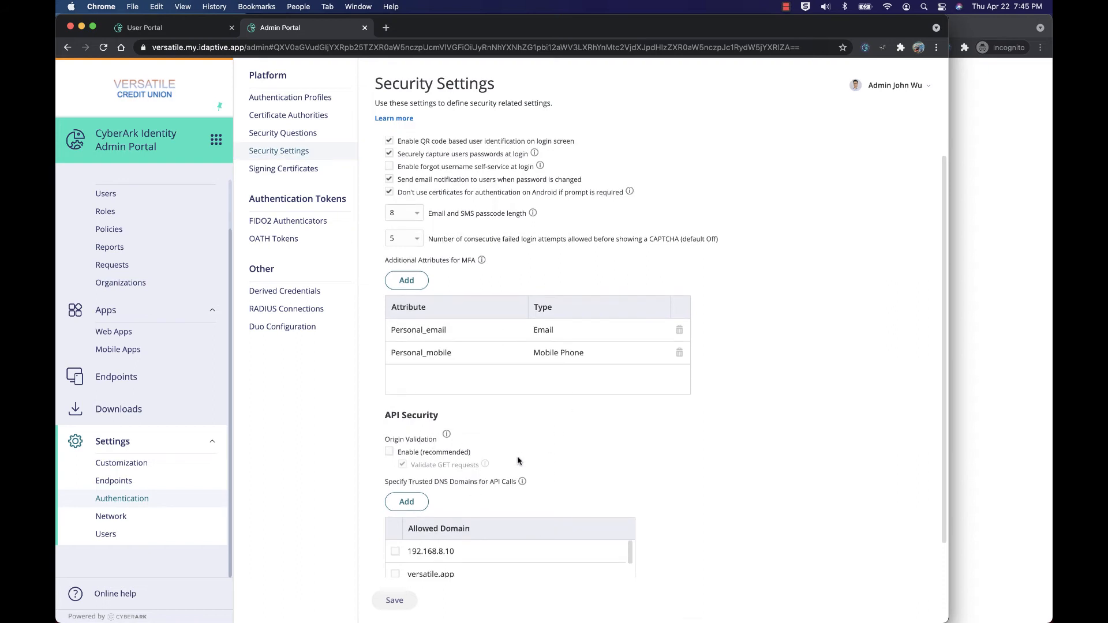
{"action": "left_click", "coordinate": [405, 504]}
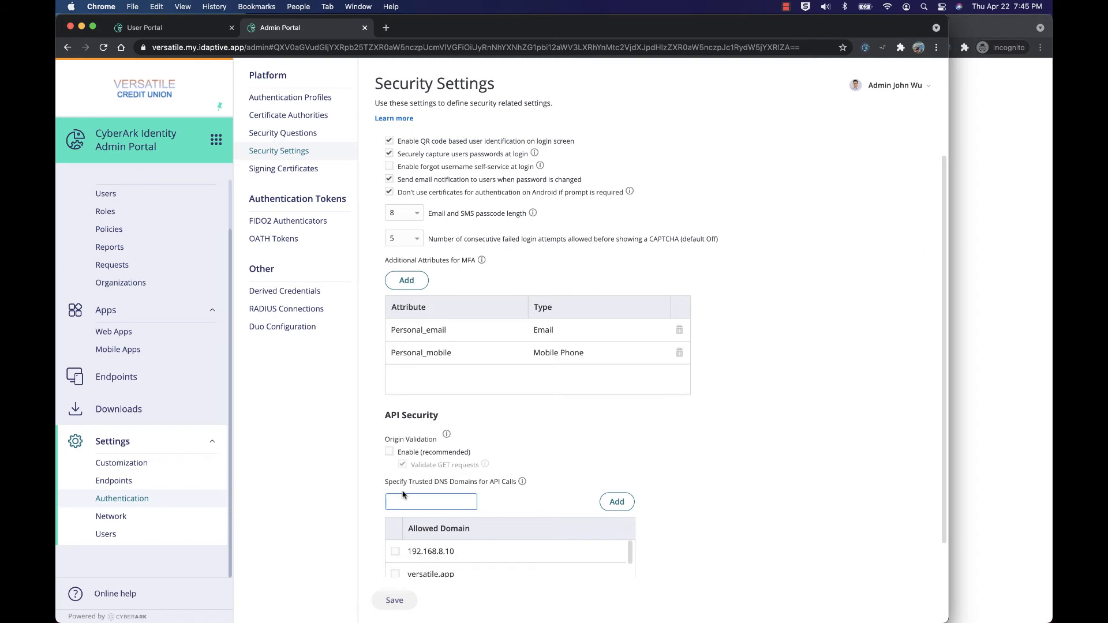
{"action": "type", "text": "*.m"}
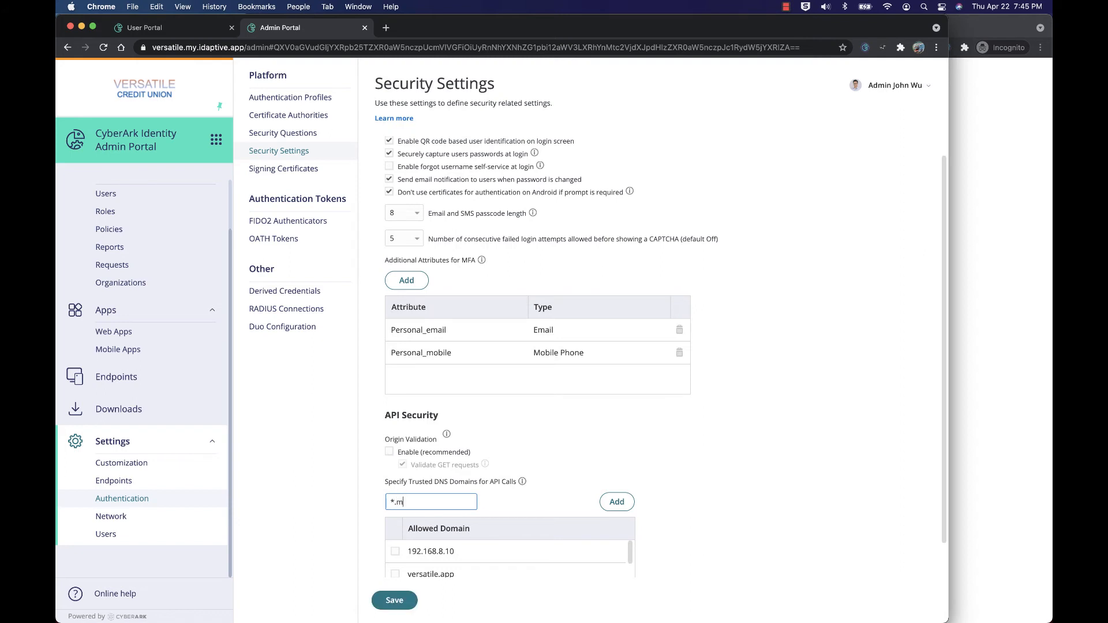
{"action": "type", "text": "y.idaptive.app"}
{"action": "left_click", "coordinate": [619, 502]}
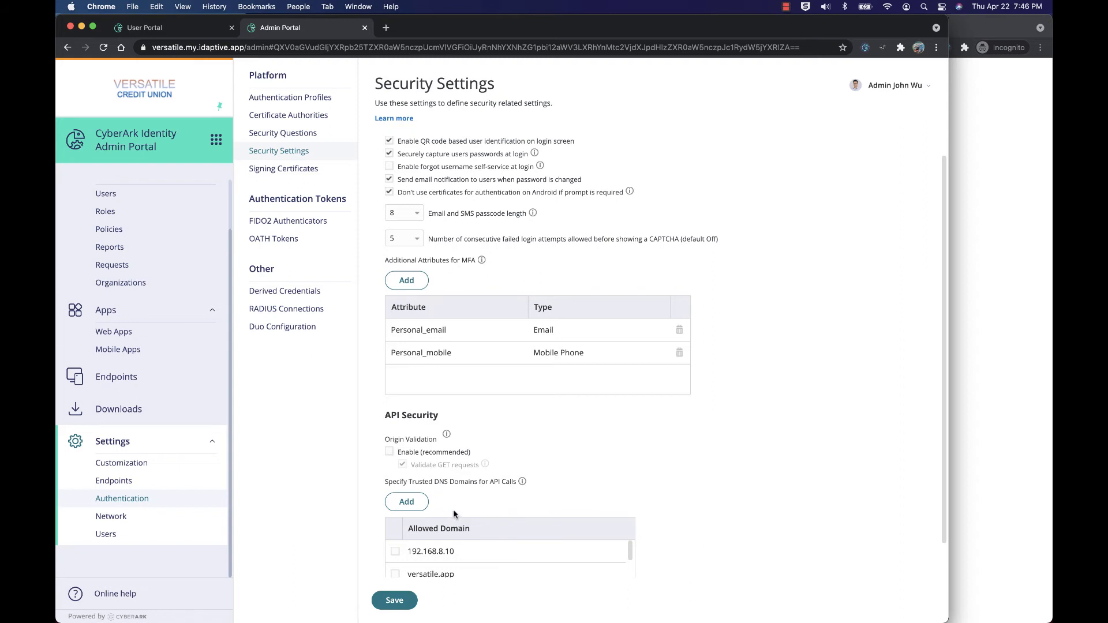
{"action": "scroll", "coordinate": [465, 495], "scroll_direction": "down", "scroll_amount": 1}
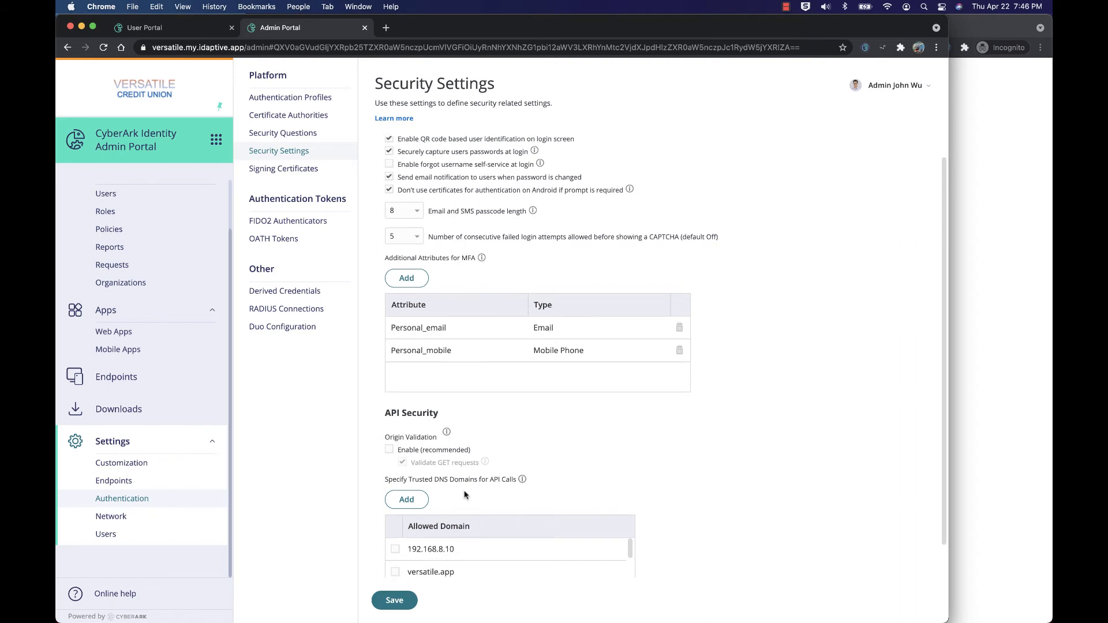
{"action": "scroll", "coordinate": [466, 508], "scroll_direction": "down", "scroll_amount": 1}
{"action": "scroll", "coordinate": [469, 528], "scroll_direction": "down", "scroll_amount": 3}
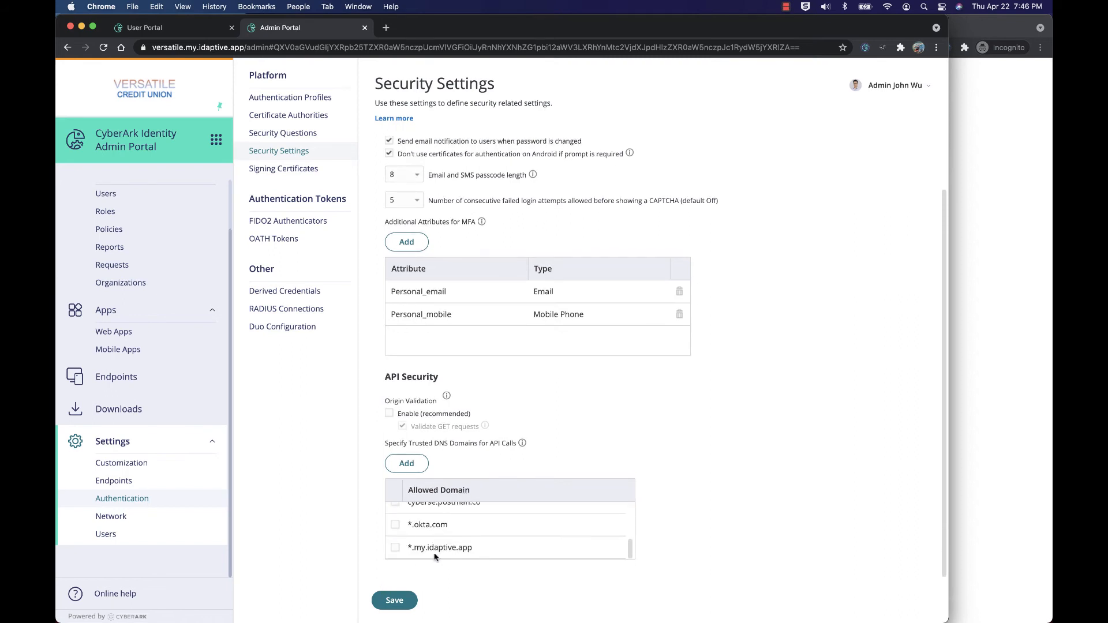
{"action": "scroll", "coordinate": [508, 505], "scroll_direction": "up", "scroll_amount": 3}
{"action": "scroll", "coordinate": [526, 485], "scroll_direction": "up", "scroll_amount": 2}
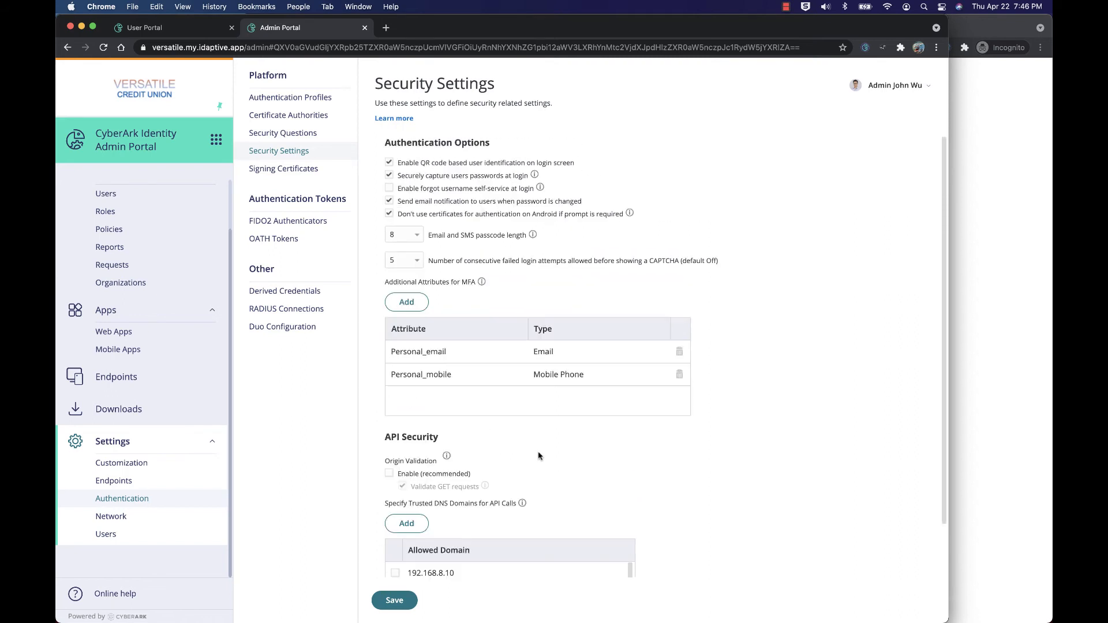
{"action": "left_click", "coordinate": [404, 601]}
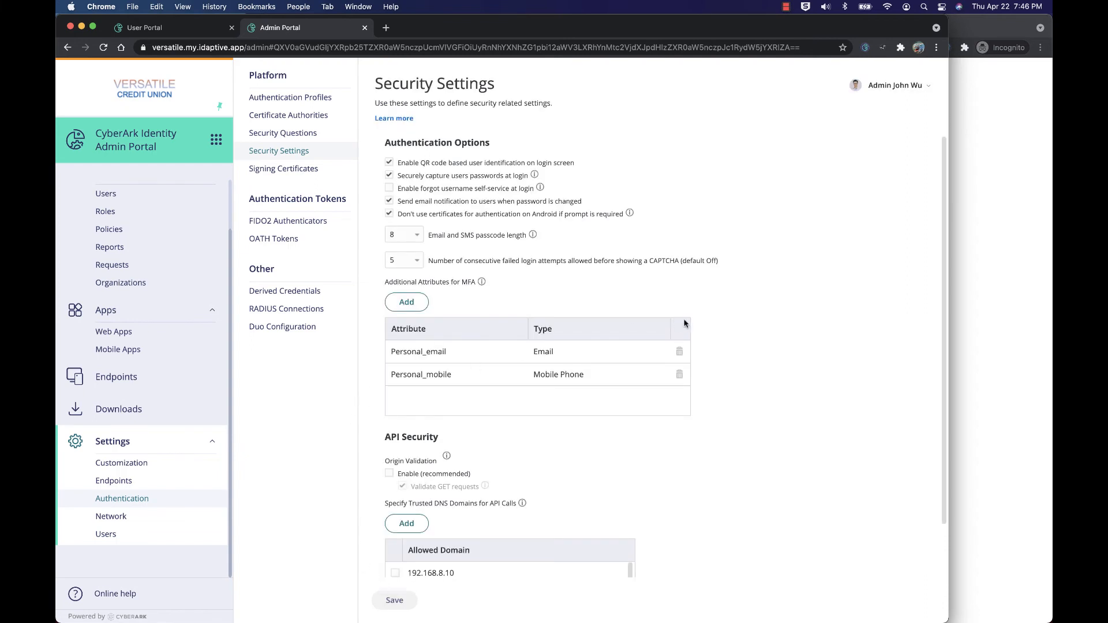
Step: Close the error tab and relaunch the Versatile Credit Union app from the AWS-Experts user portal
{"action": "left_click", "coordinate": [985, 257]}
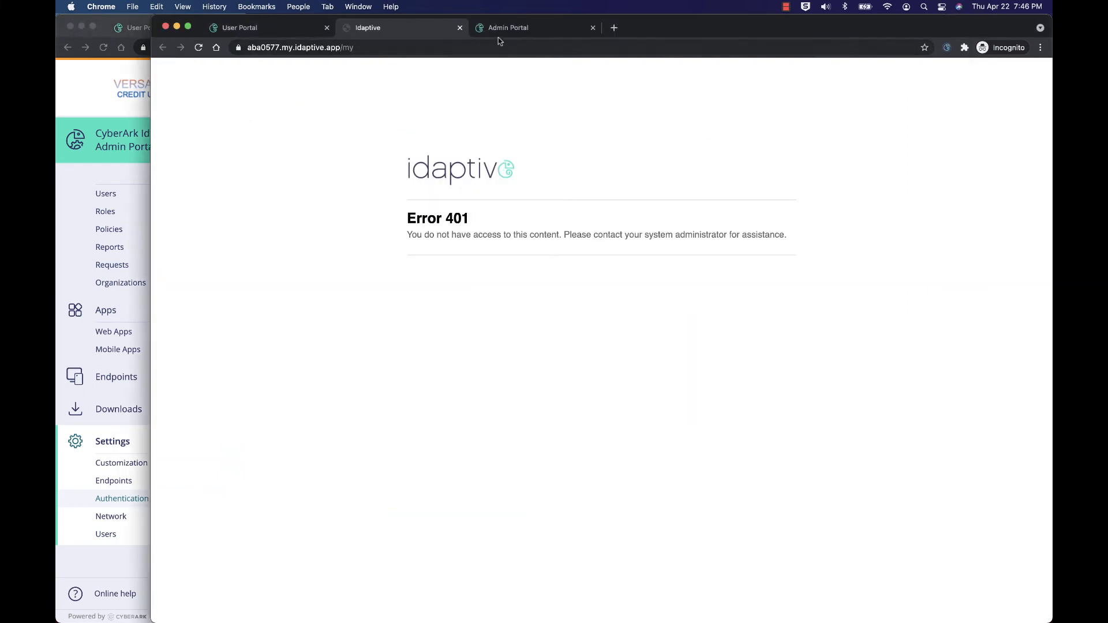
{"action": "left_click", "coordinate": [460, 28]}
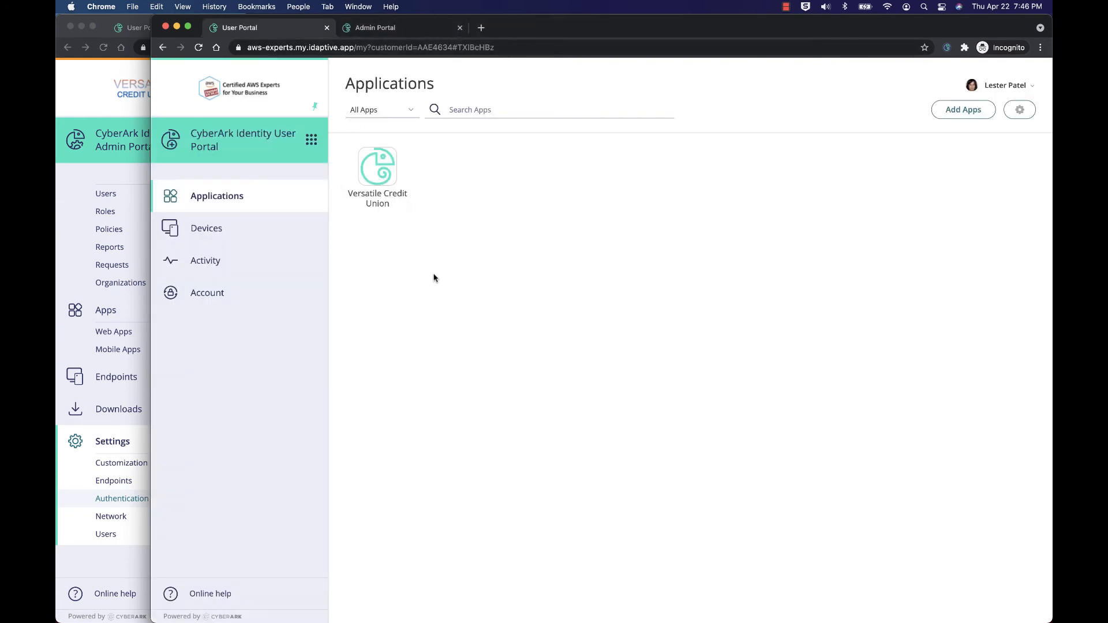
{"action": "left_click", "coordinate": [370, 181]}
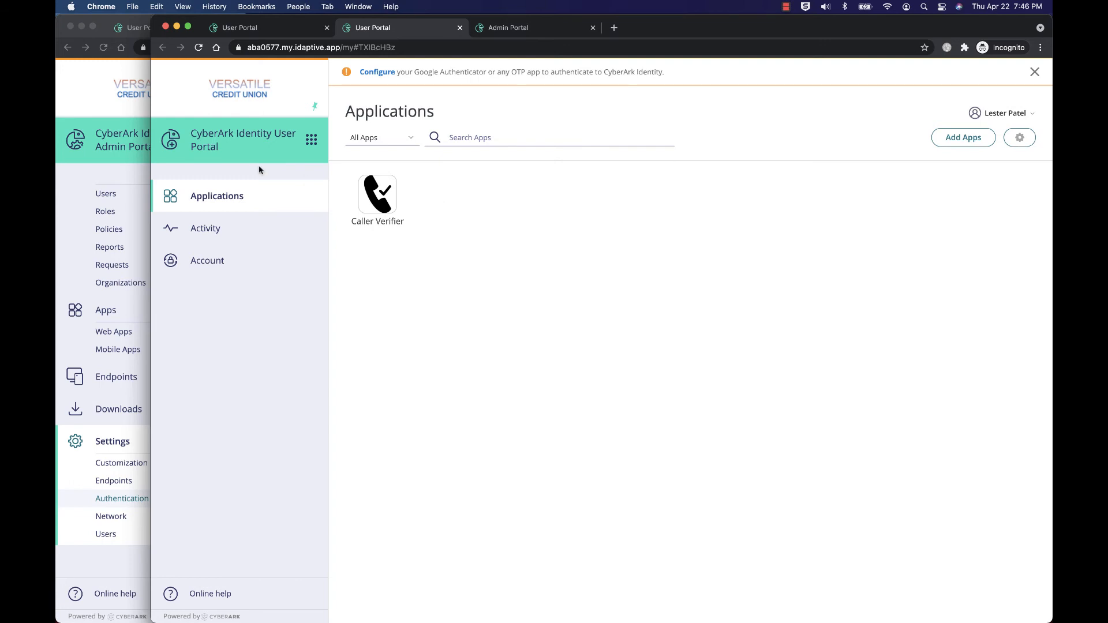
Step: Open the AWS-Experts partner in Versatile's Partner Management and review its group mappings
{"action": "left_click", "coordinate": [82, 95]}
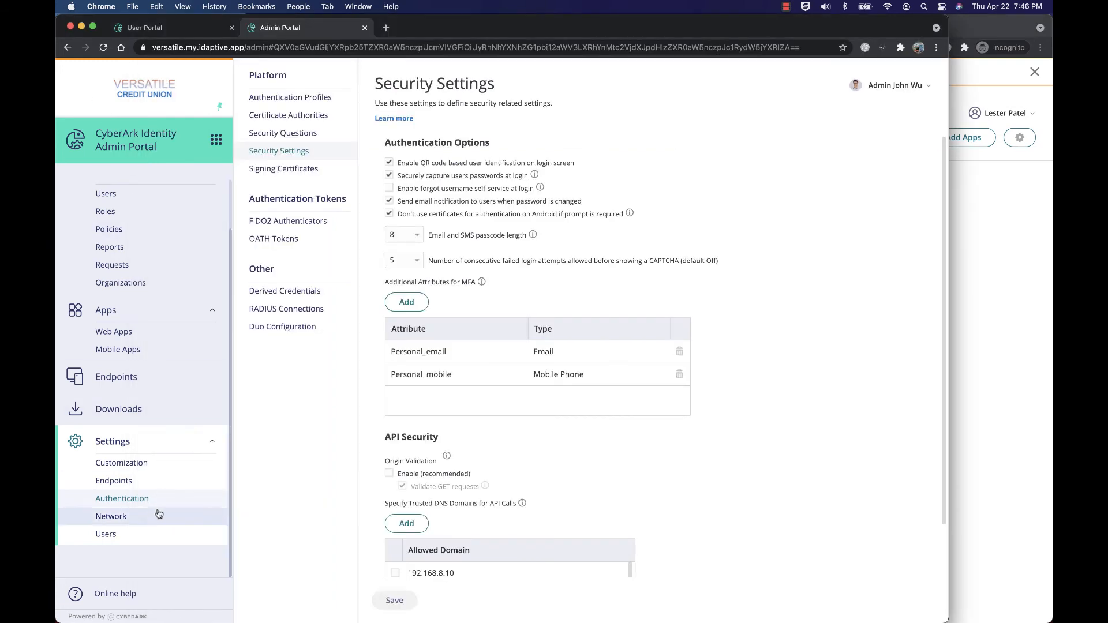
{"action": "left_click", "coordinate": [137, 538]}
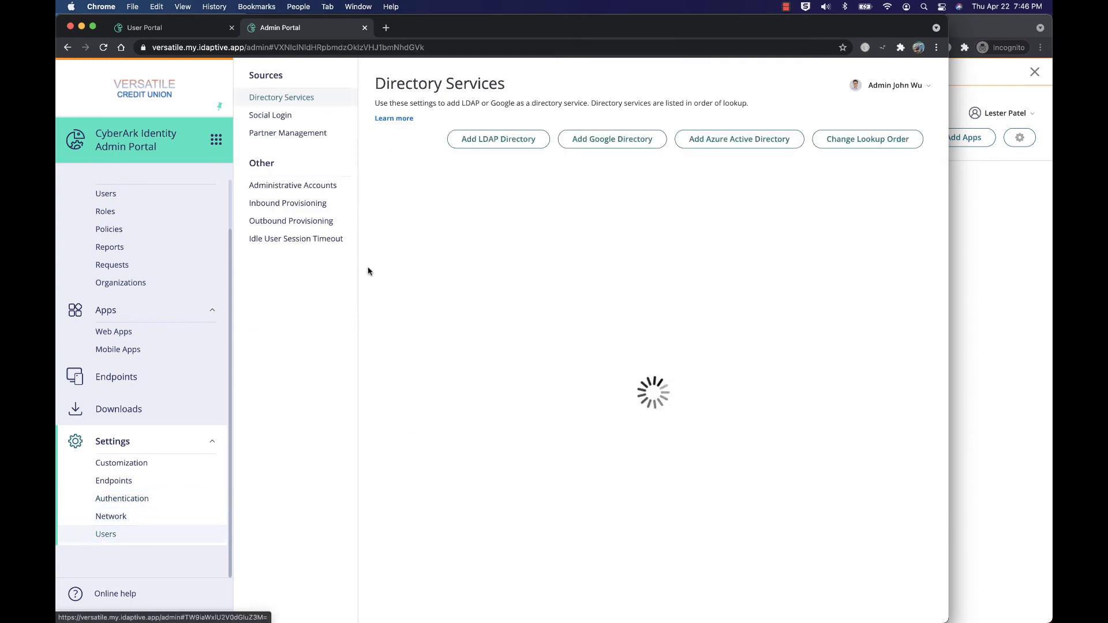
{"action": "left_click", "coordinate": [290, 134]}
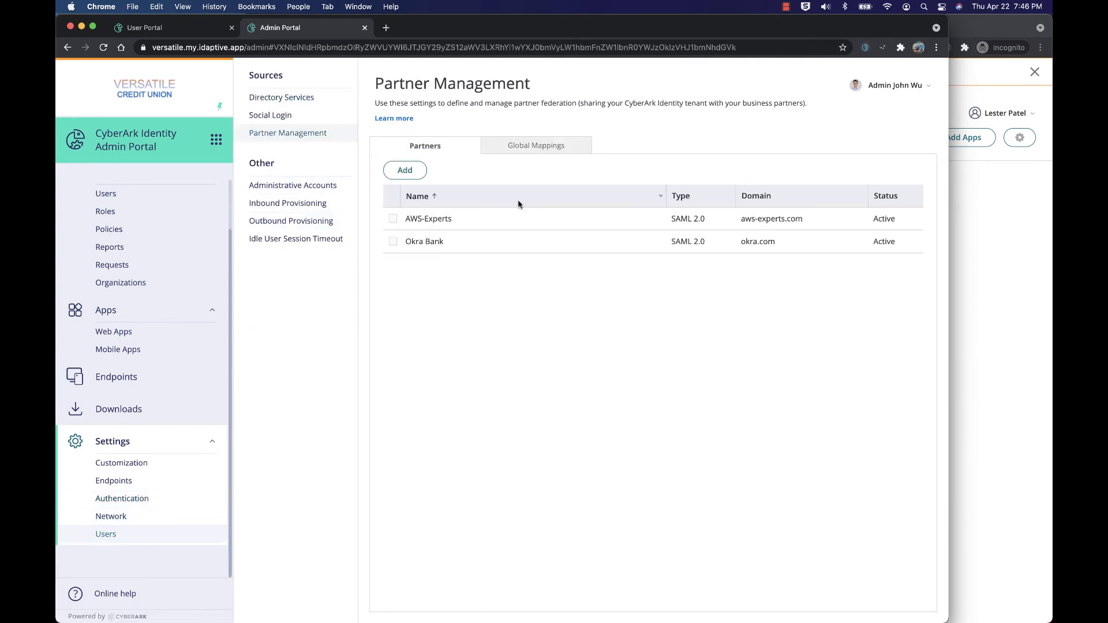
{"action": "double_click", "coordinate": [518, 219]}
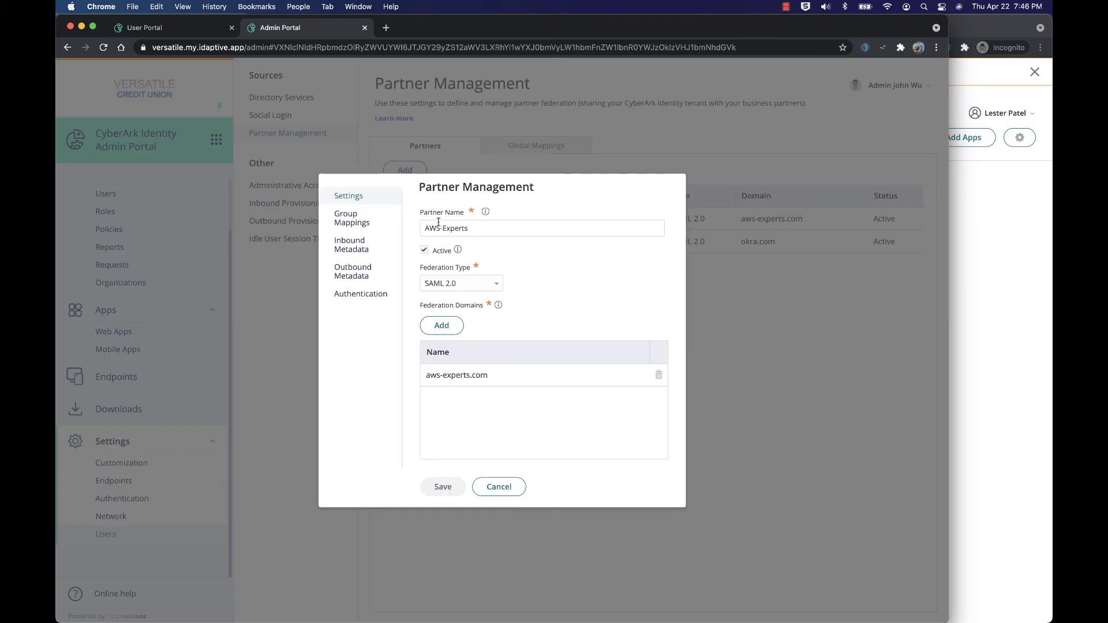
{"action": "left_click", "coordinate": [375, 231]}
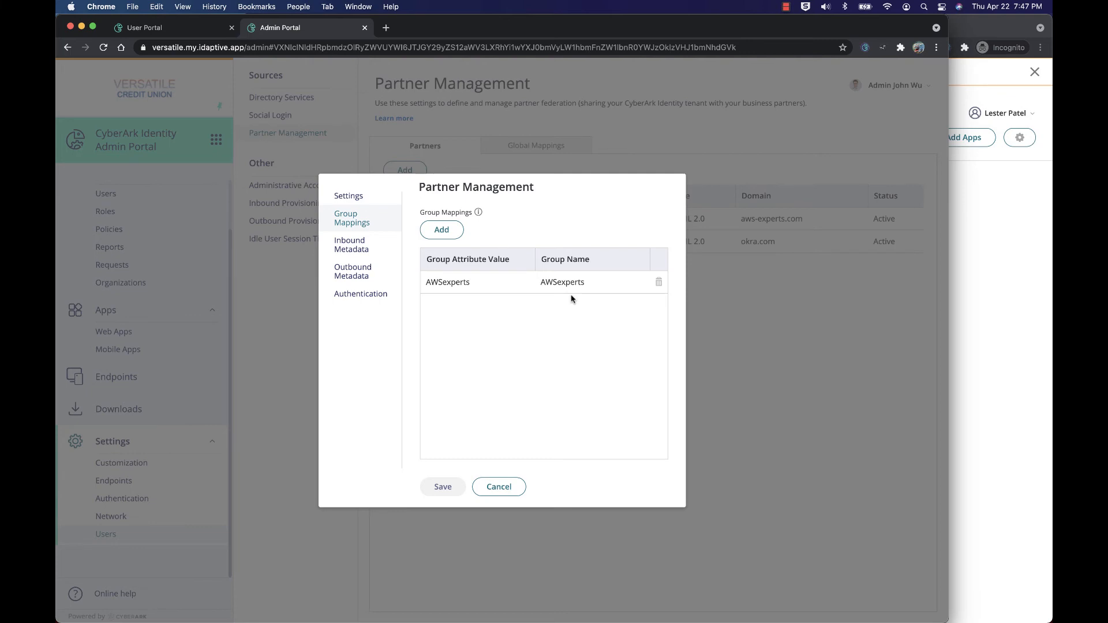
Step: In the AWS-Experts admin portal, start adding a new role named AWSexperts
{"action": "left_click", "coordinate": [986, 232]}
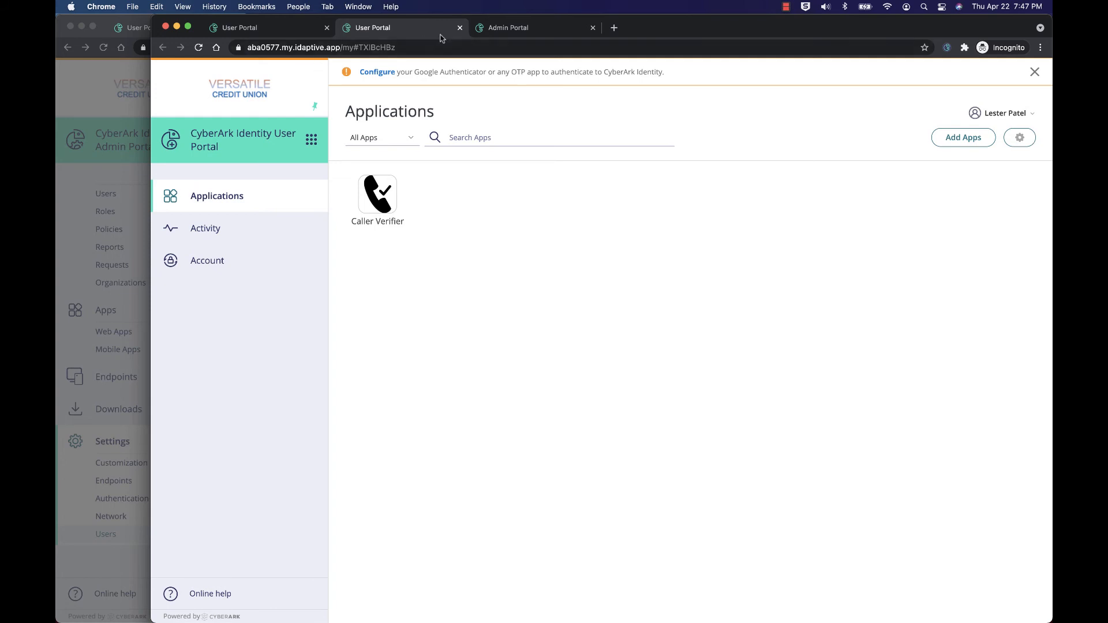
{"action": "left_click", "coordinate": [460, 28]}
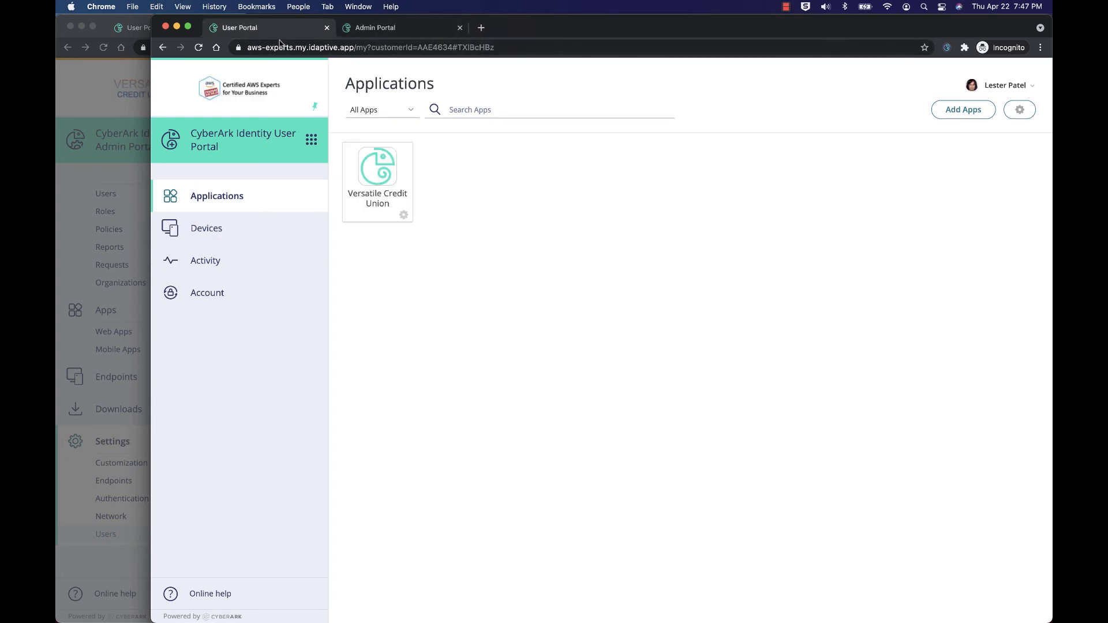
{"action": "left_click", "coordinate": [419, 28]}
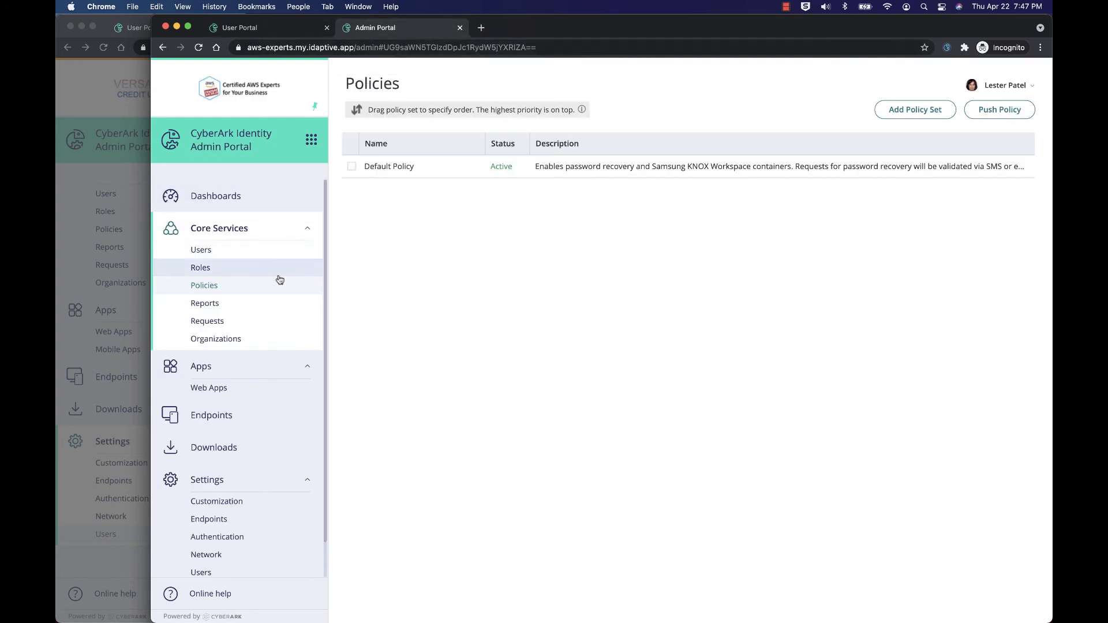
{"action": "left_click", "coordinate": [231, 272]}
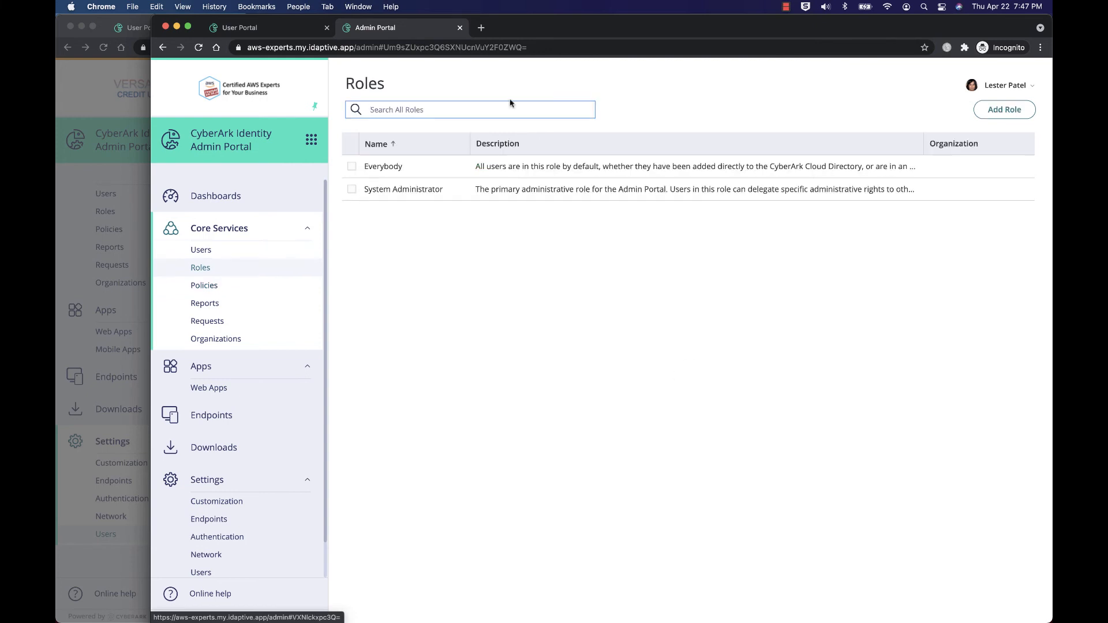
{"action": "left_click", "coordinate": [1004, 109]}
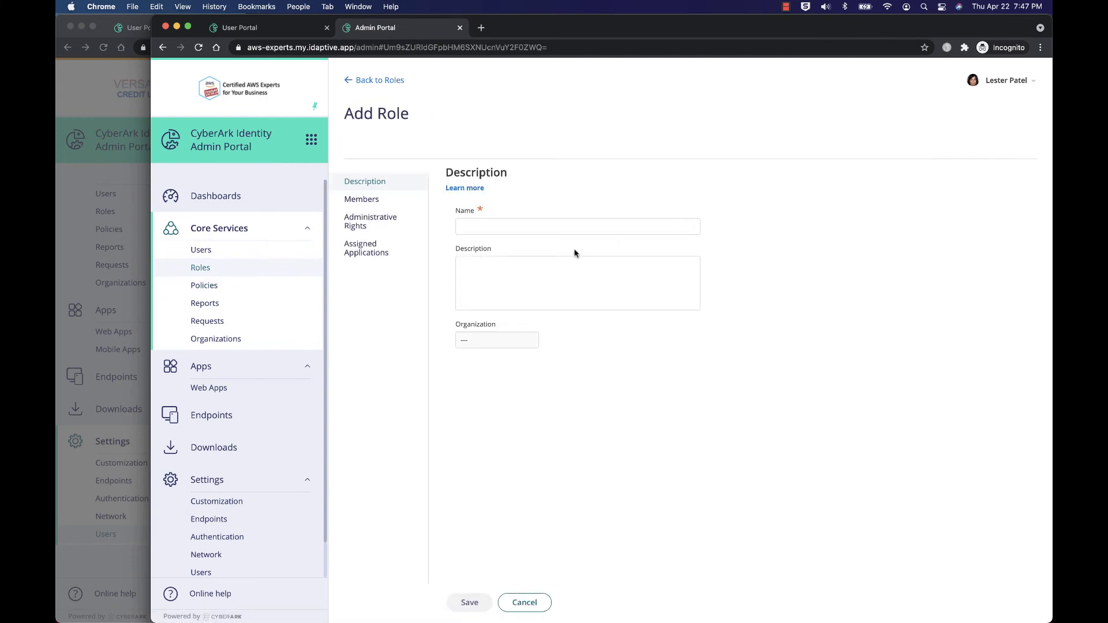
{"action": "left_click", "coordinate": [554, 229]}
{"action": "type", "text": "AWS"}
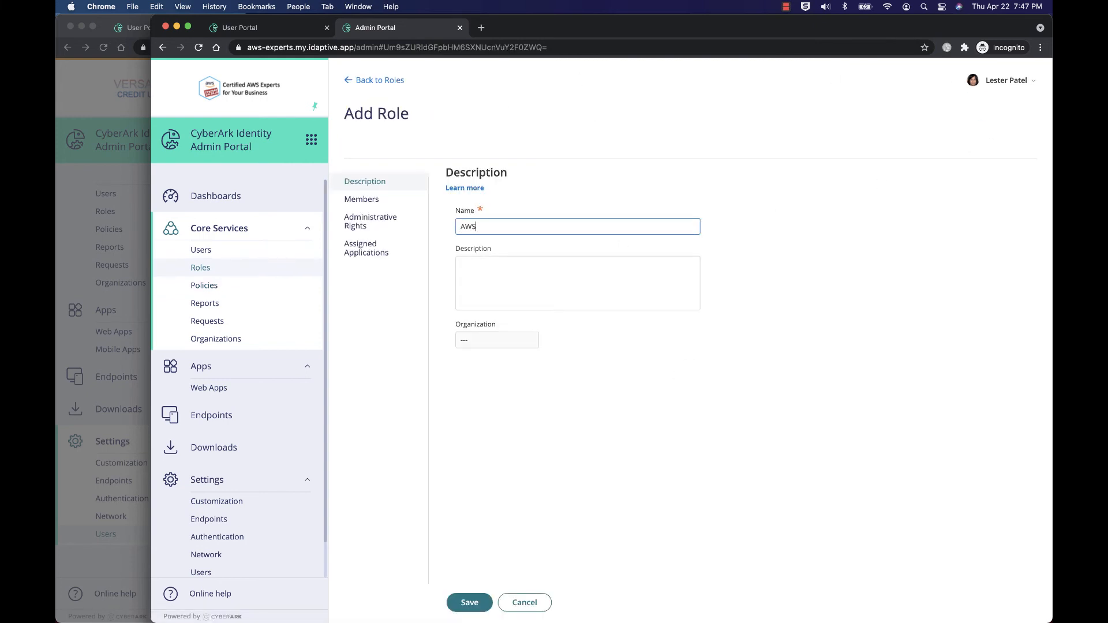
{"action": "type", "text": "experts"}
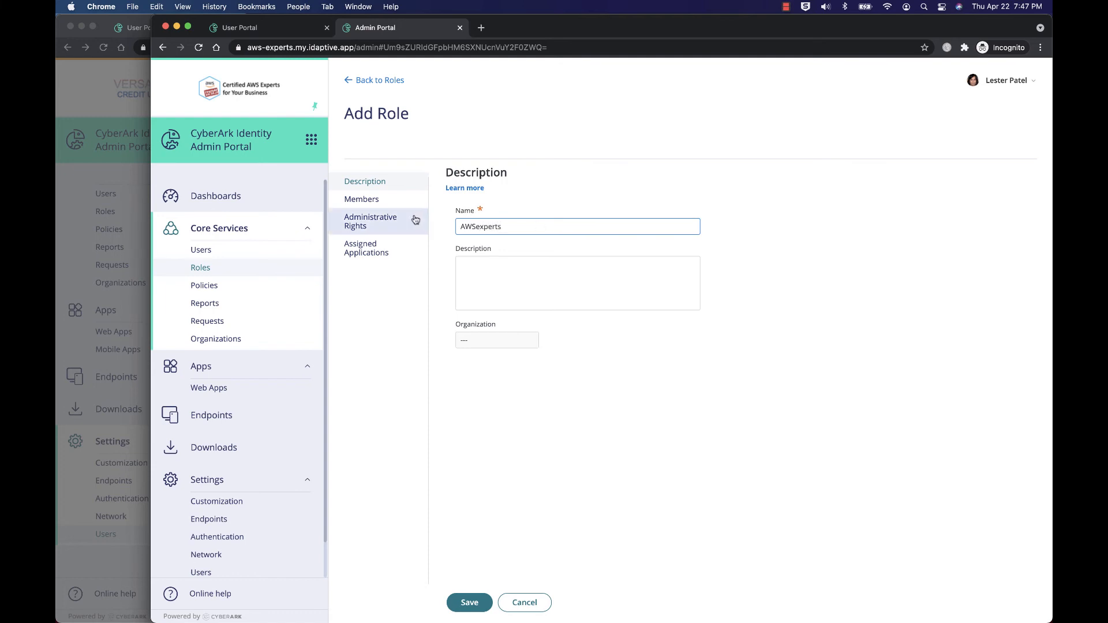
Step: Add the AWS-Experts admin user as a member of the AWSexperts role
{"action": "left_click", "coordinate": [363, 202]}
{"action": "left_click", "coordinate": [477, 222]}
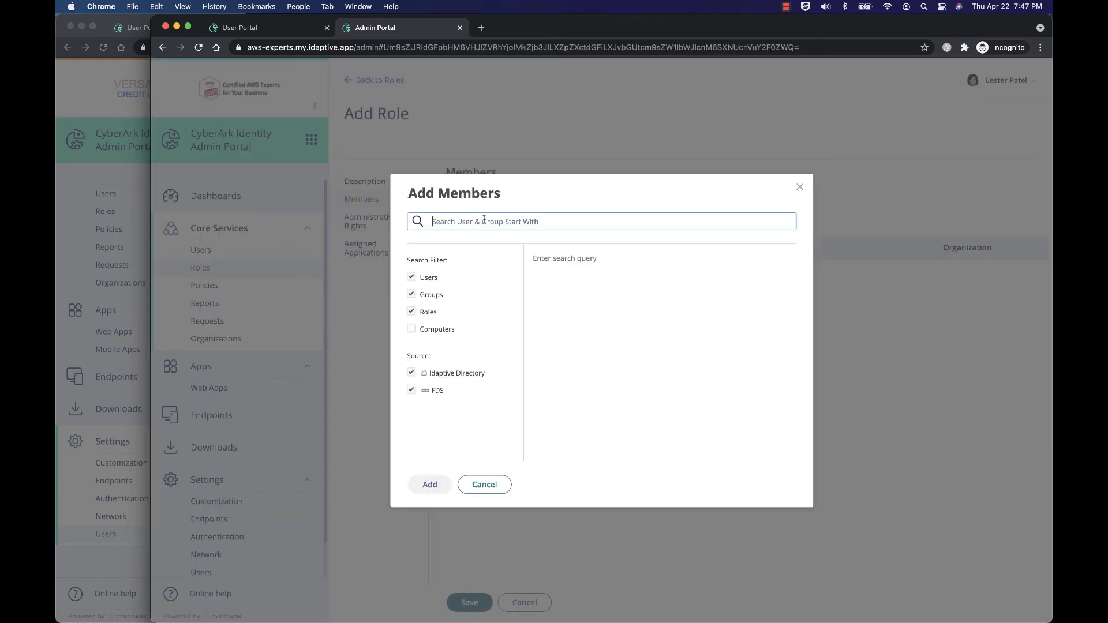
{"action": "type", "text": "lest"}
{"action": "left_click", "coordinate": [544, 280]}
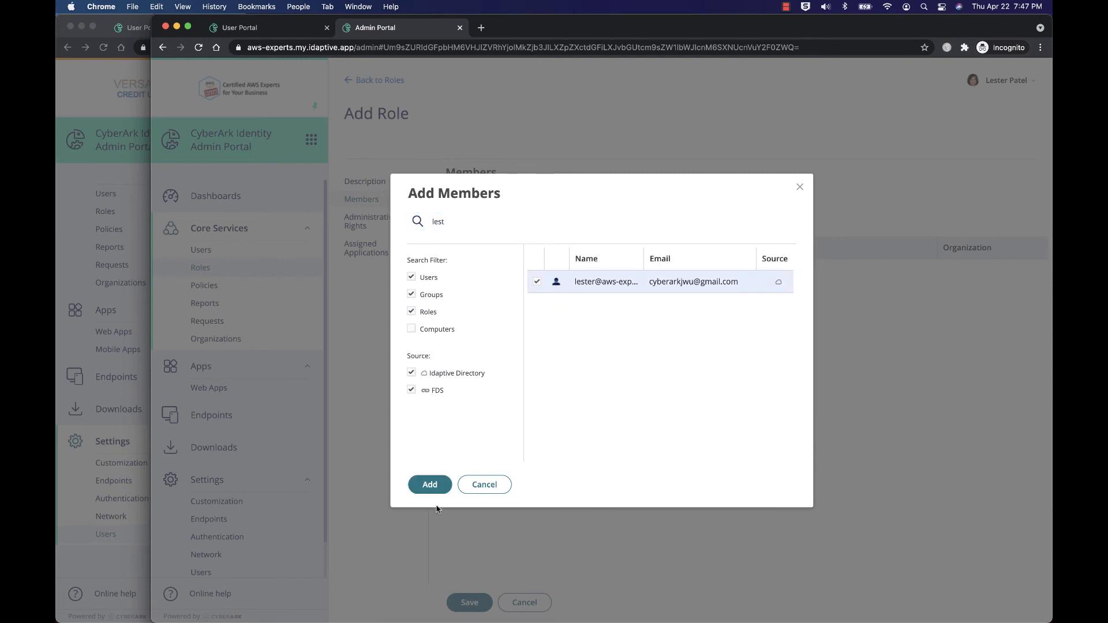
{"action": "left_click", "coordinate": [433, 488]}
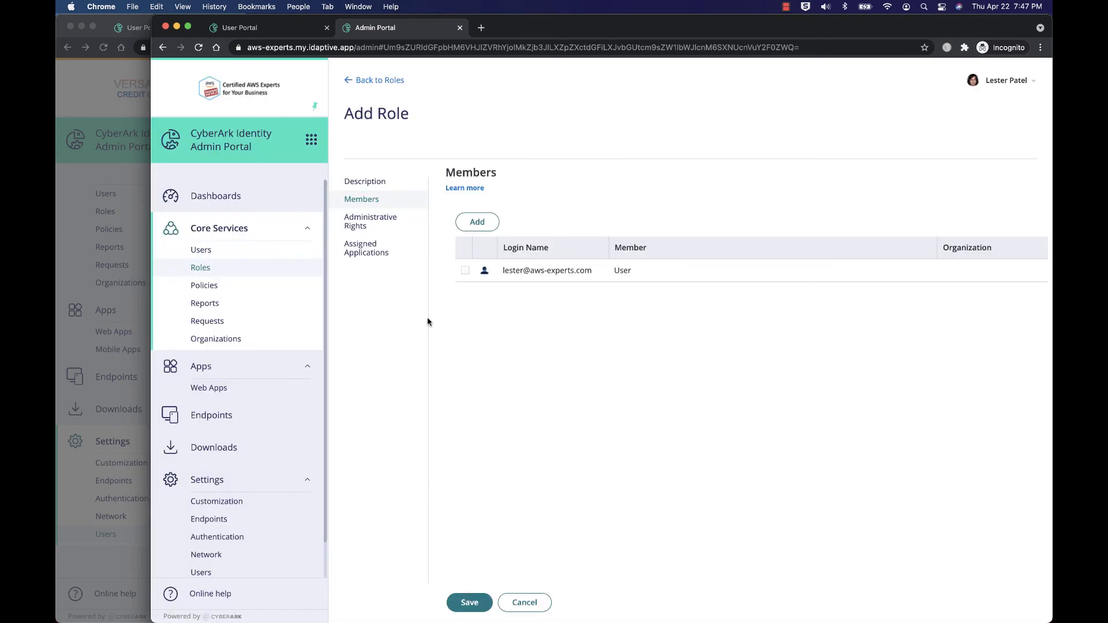
Step: Assign the Versatile Credit Union application to the role, save it, and open the web apps list
{"action": "left_click", "coordinate": [378, 253]}
{"action": "left_click", "coordinate": [483, 227]}
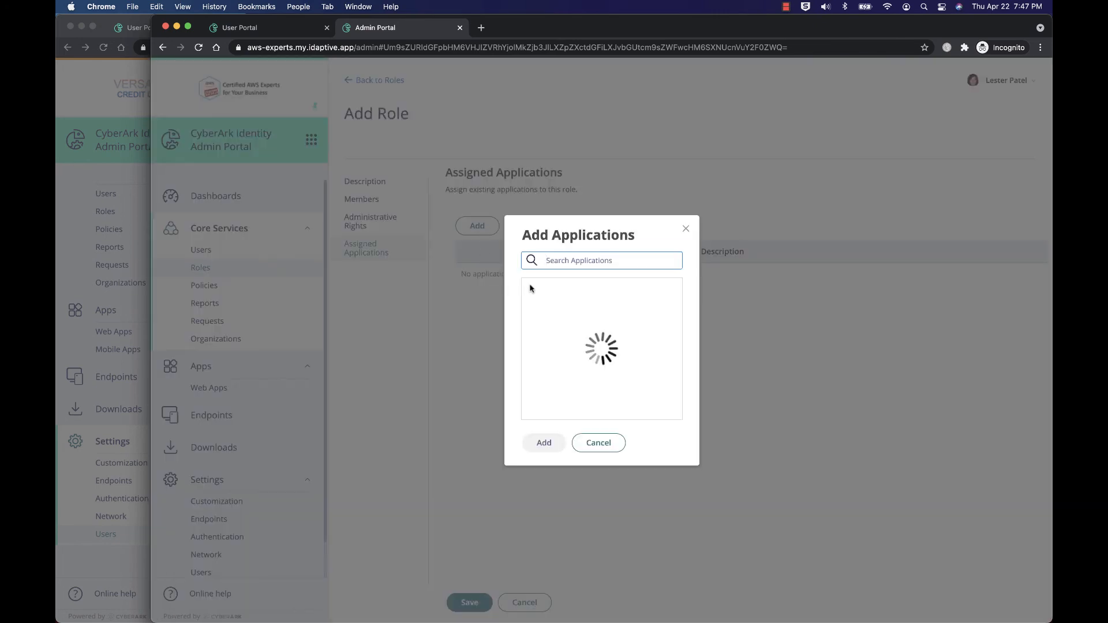
{"action": "left_click", "coordinate": [580, 343]}
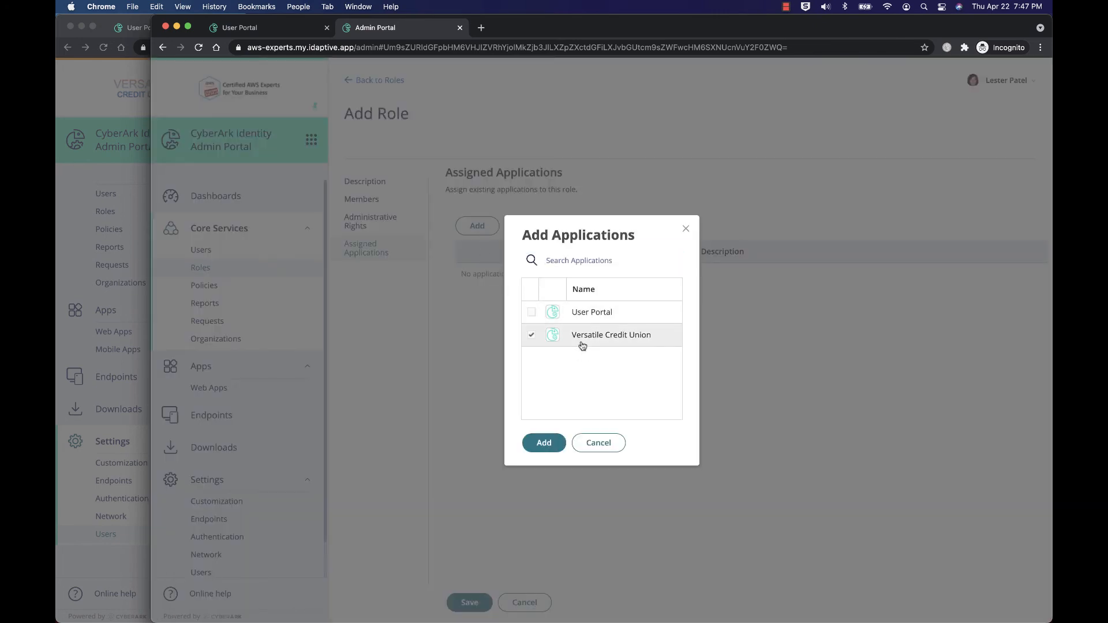
{"action": "left_click", "coordinate": [545, 444]}
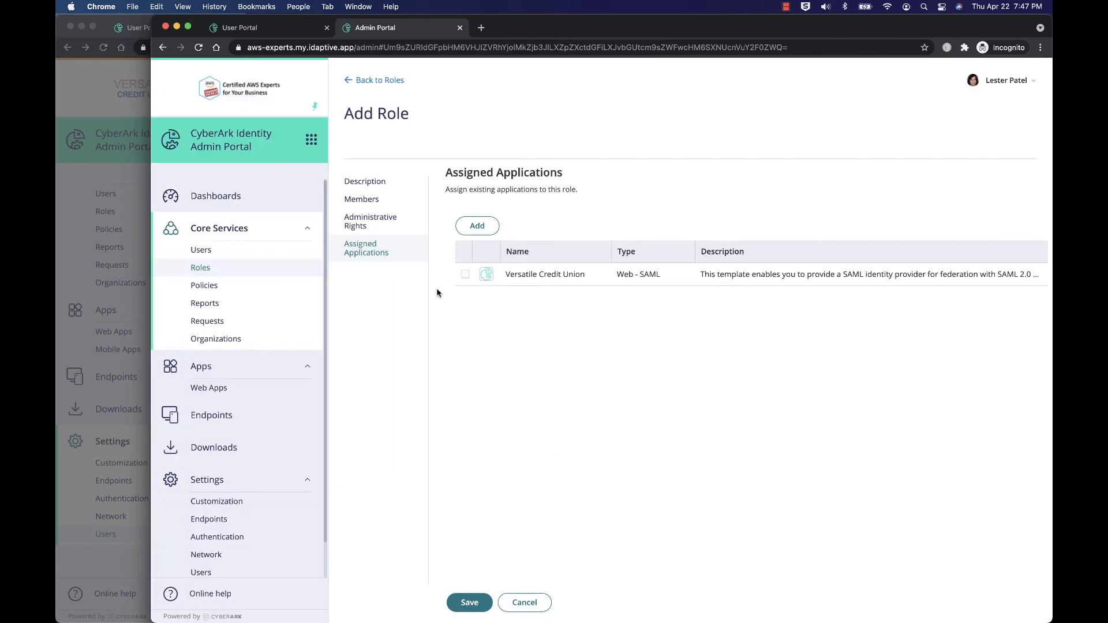
{"action": "left_click", "coordinate": [477, 604]}
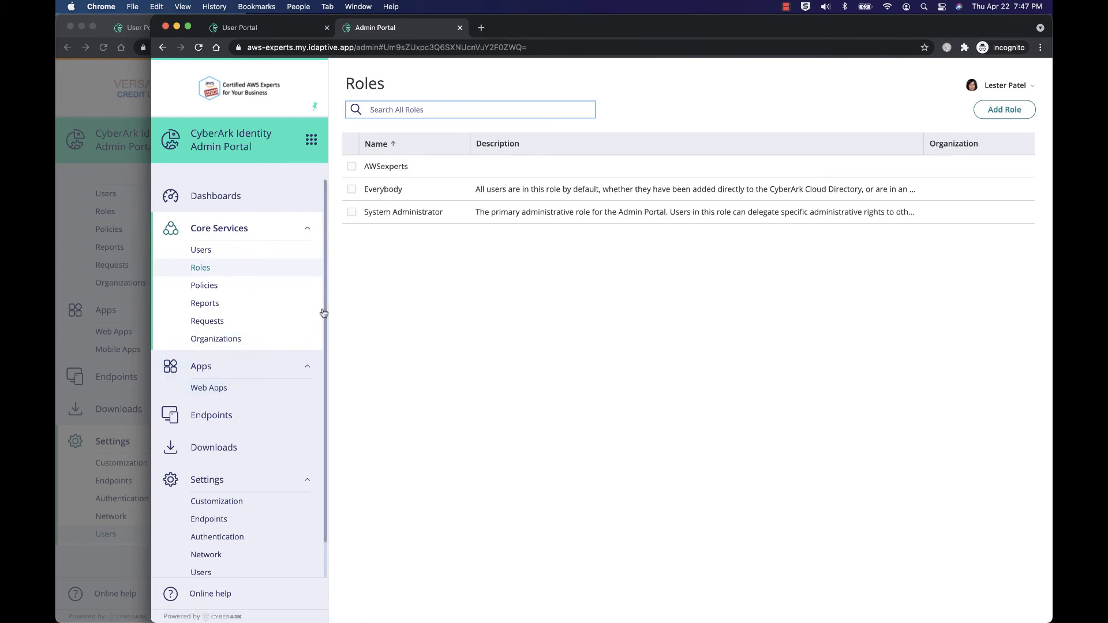
{"action": "left_click", "coordinate": [272, 393]}
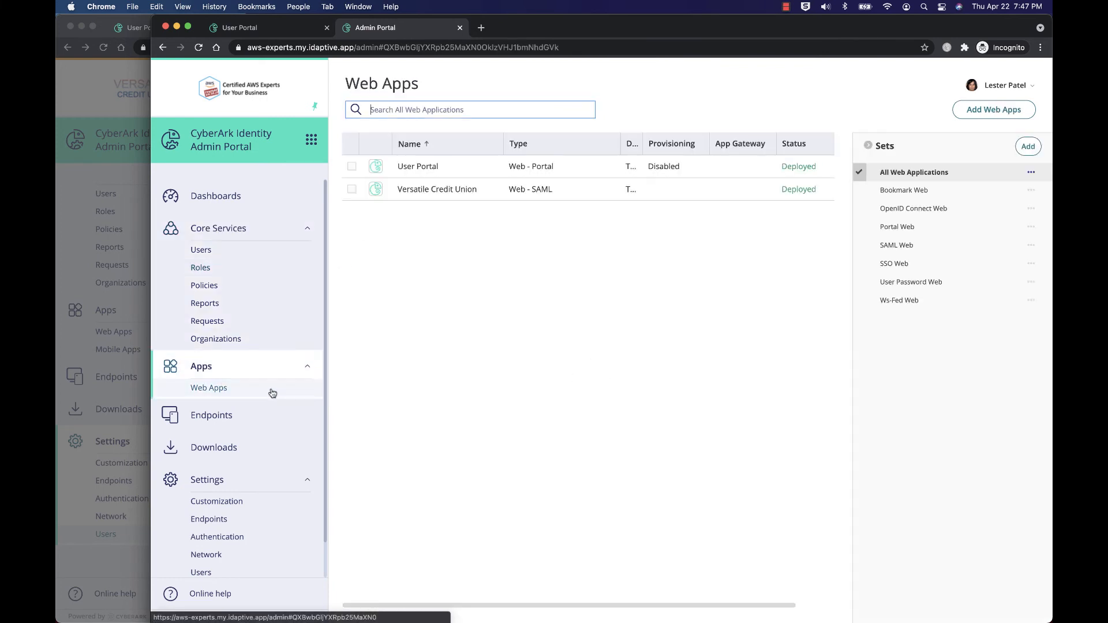
Step: Remove the individual admin user from the Versatile Credit Union app's permissions, leaving the AWSexperts role, and save
{"action": "left_click", "coordinate": [423, 191]}
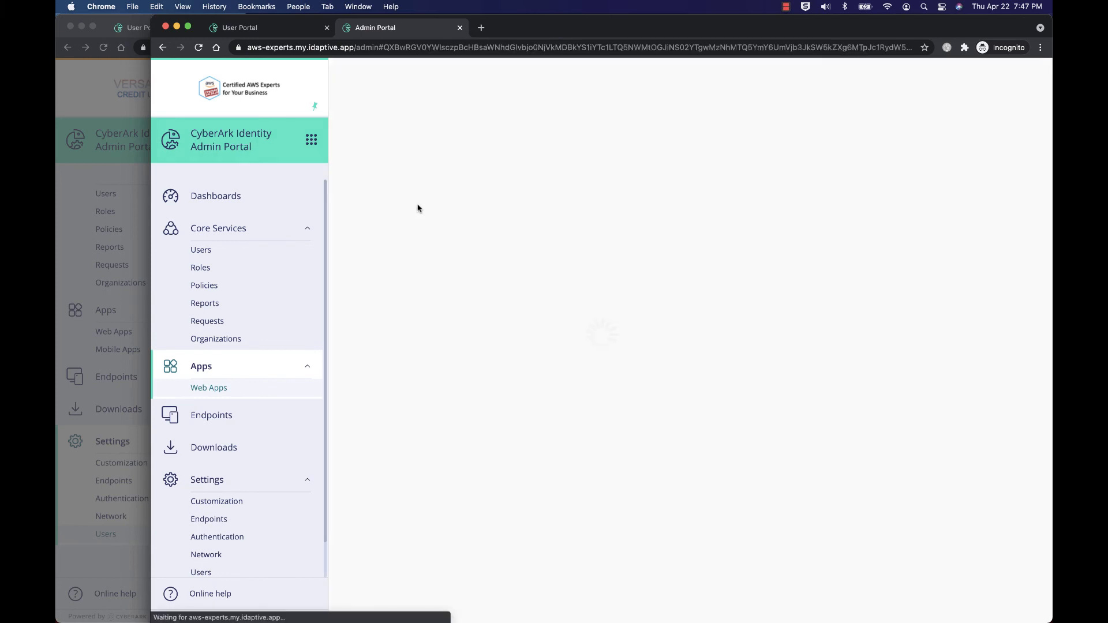
{"action": "left_click", "coordinate": [393, 235]}
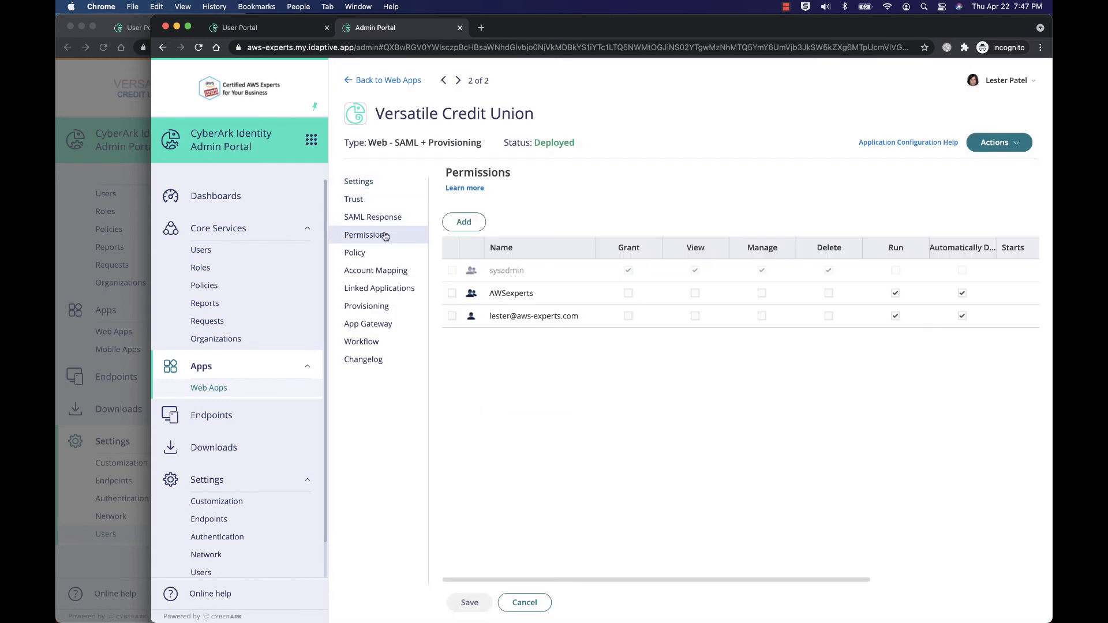
{"action": "left_click", "coordinate": [452, 316]}
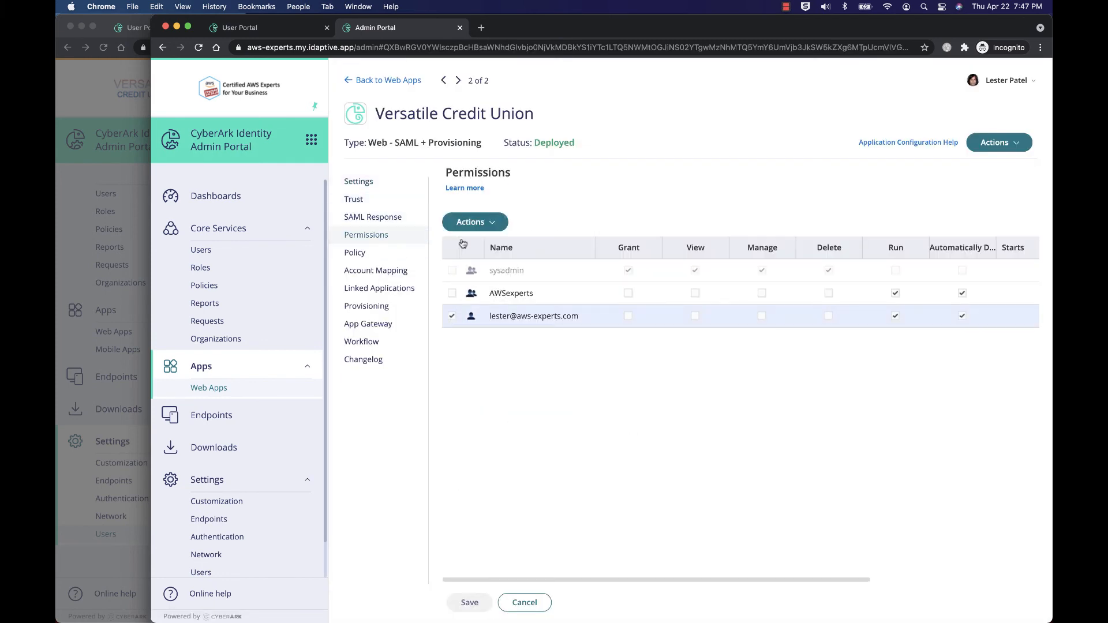
{"action": "left_click", "coordinate": [476, 224]}
{"action": "left_click", "coordinate": [472, 244]}
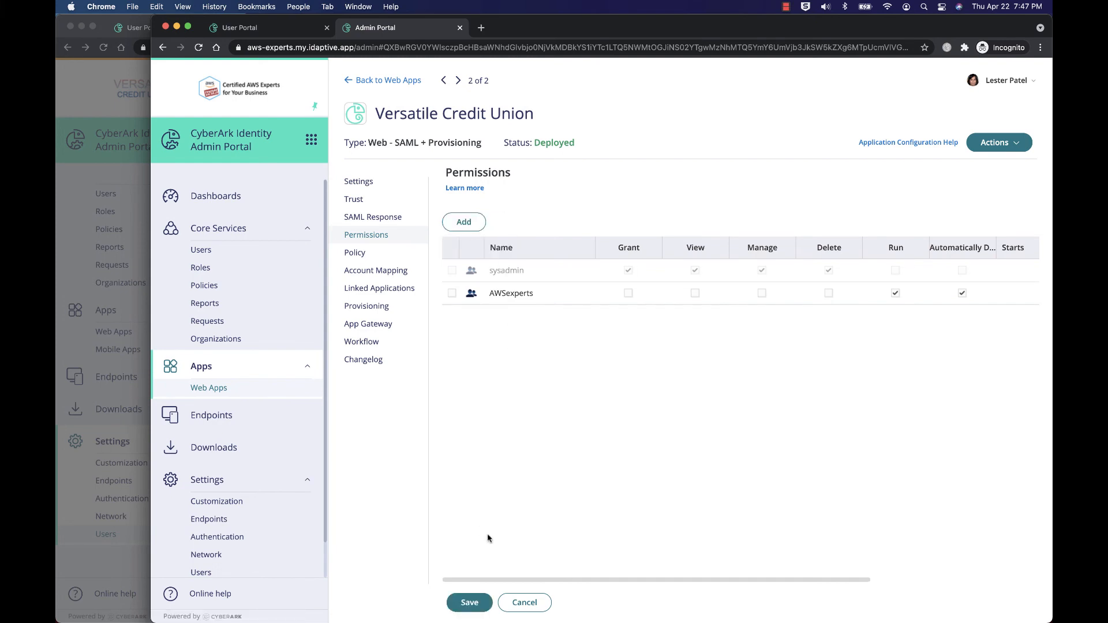
{"action": "left_click", "coordinate": [478, 609]}
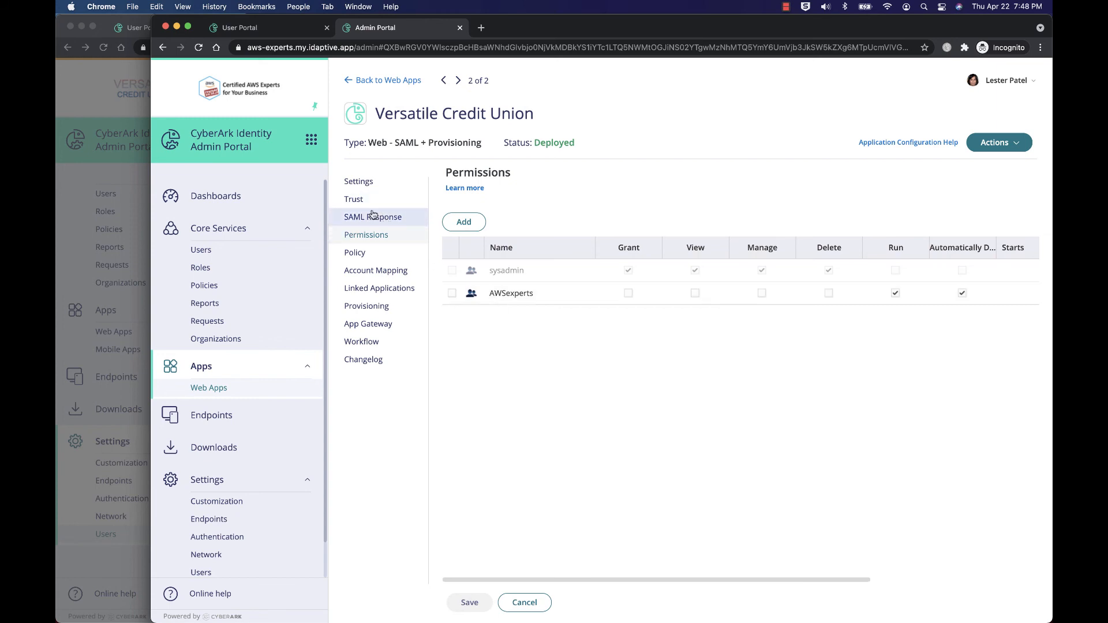
Step: Close the AWS-Experts partner dialog in Versatile's portal and review the AWS (SAML) app's permissions
{"action": "left_click", "coordinate": [99, 104]}
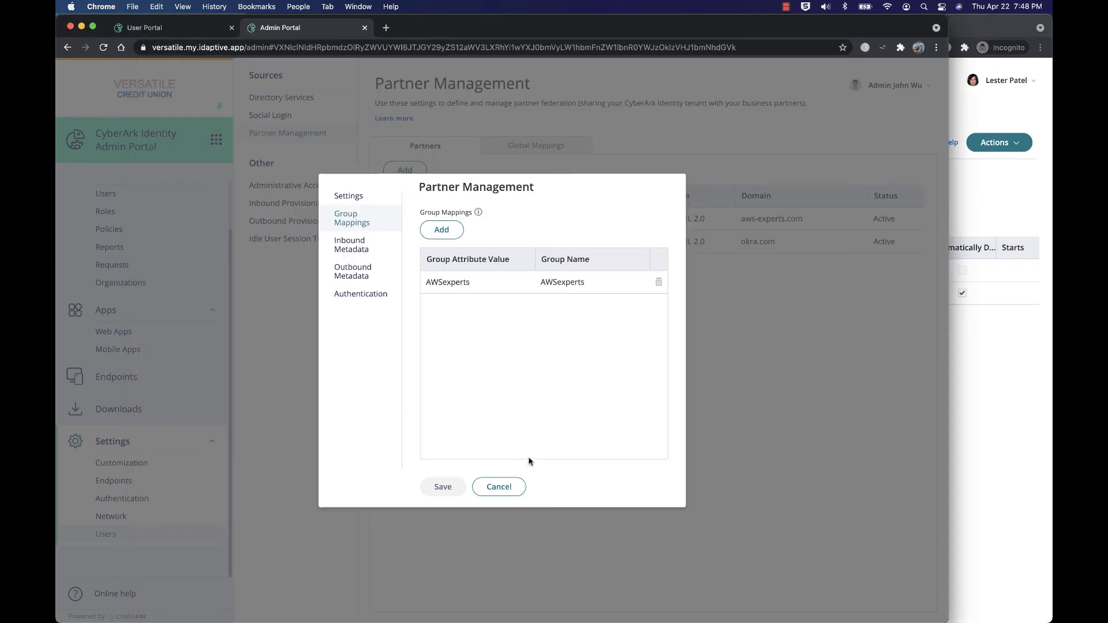
{"action": "left_click", "coordinate": [501, 490]}
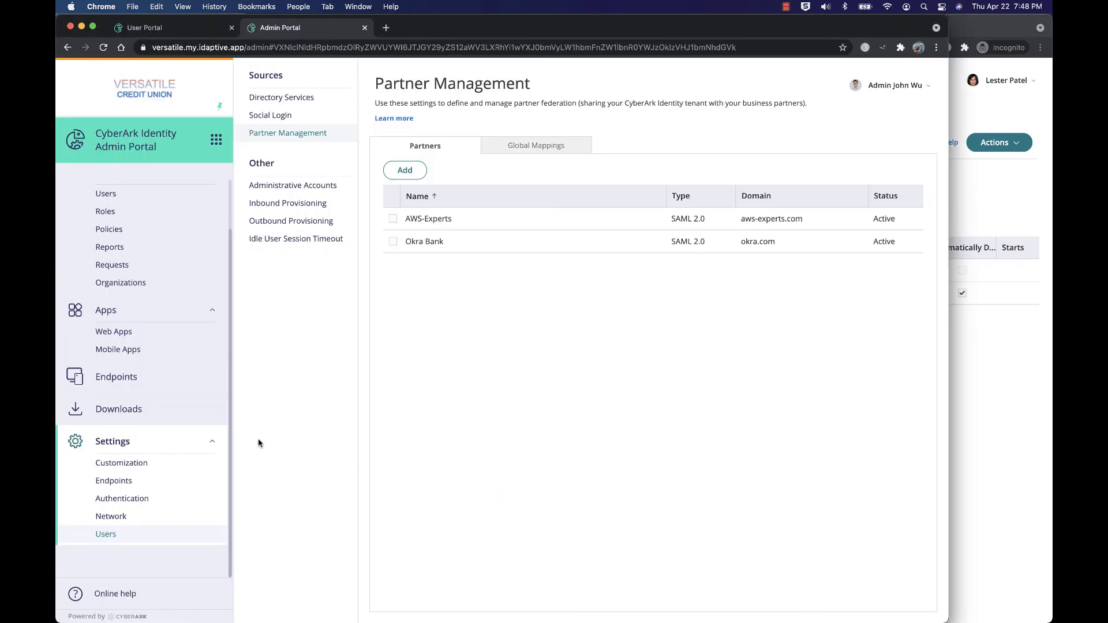
{"action": "left_click", "coordinate": [136, 330]}
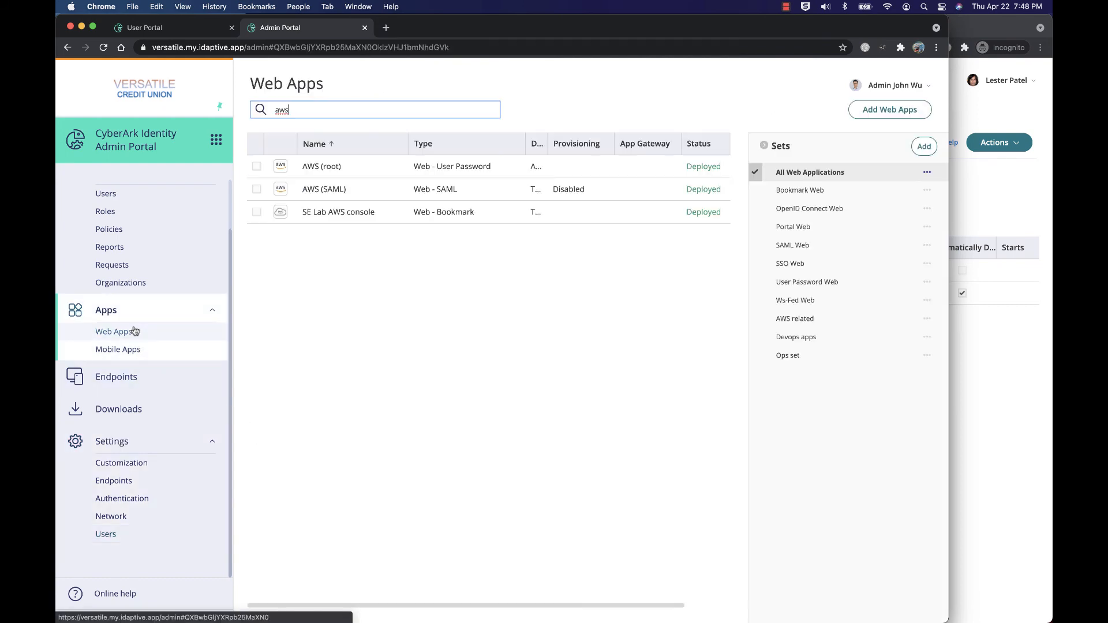
{"action": "left_click", "coordinate": [333, 191]}
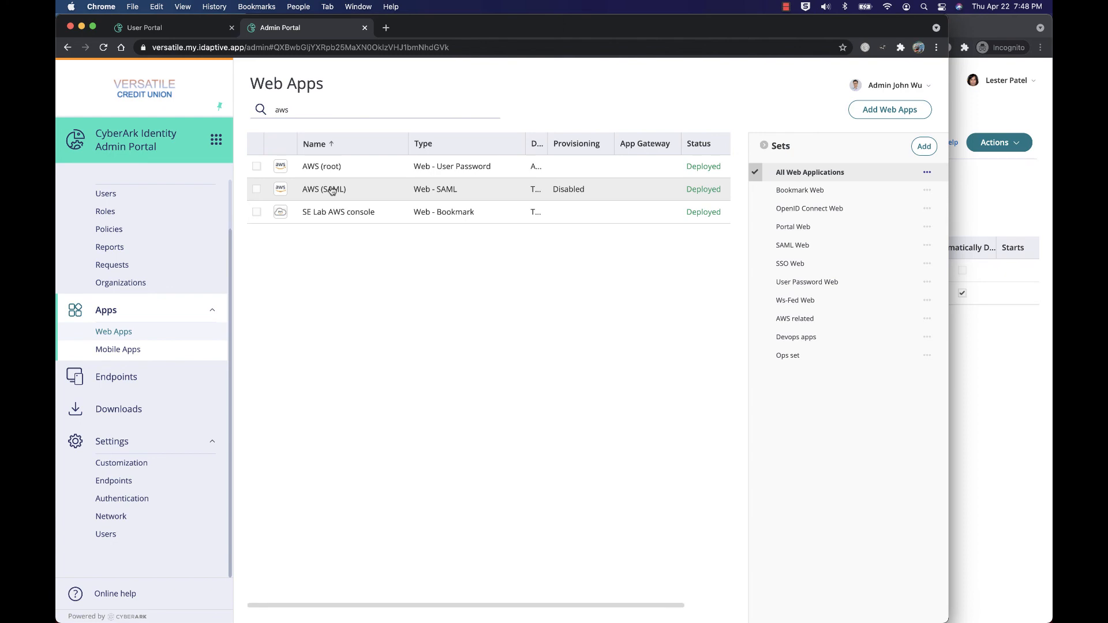
{"action": "left_click", "coordinate": [333, 191]}
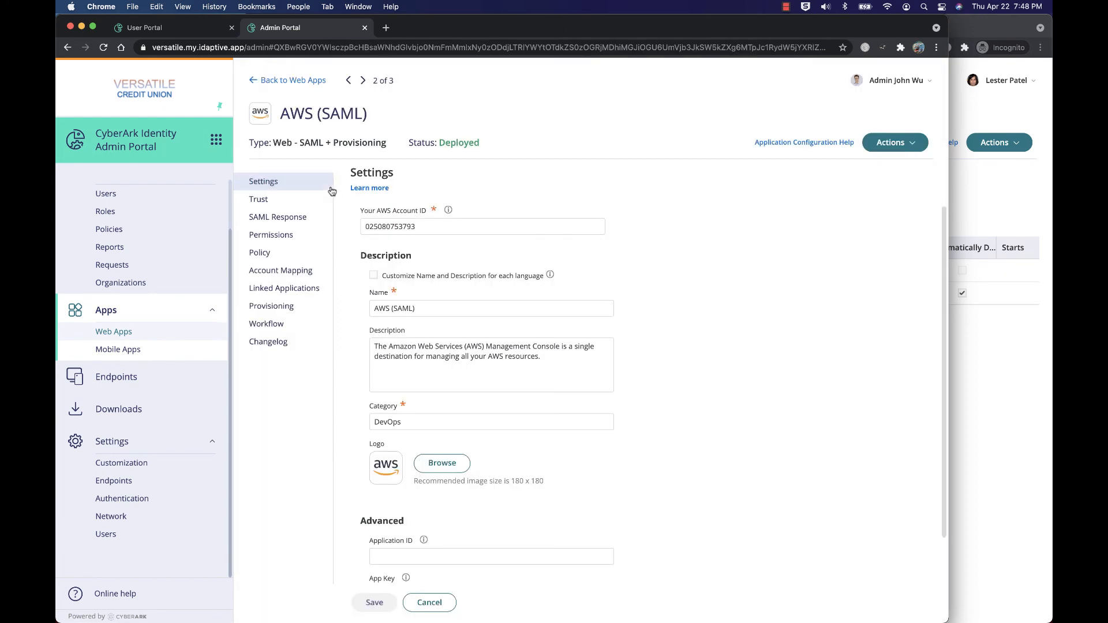
{"action": "left_click", "coordinate": [294, 237]}
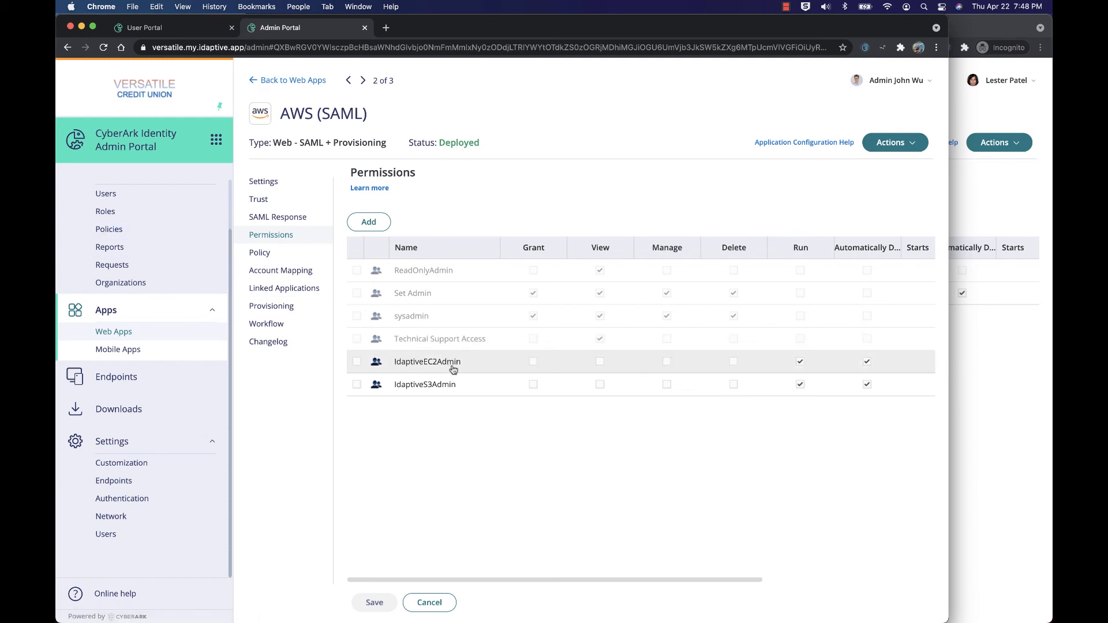
Step: Add the federated AWSexperts group, found via the FDS source only, as a member of the IdaptiveEC2Admin role and save
{"action": "left_click", "coordinate": [155, 234]}
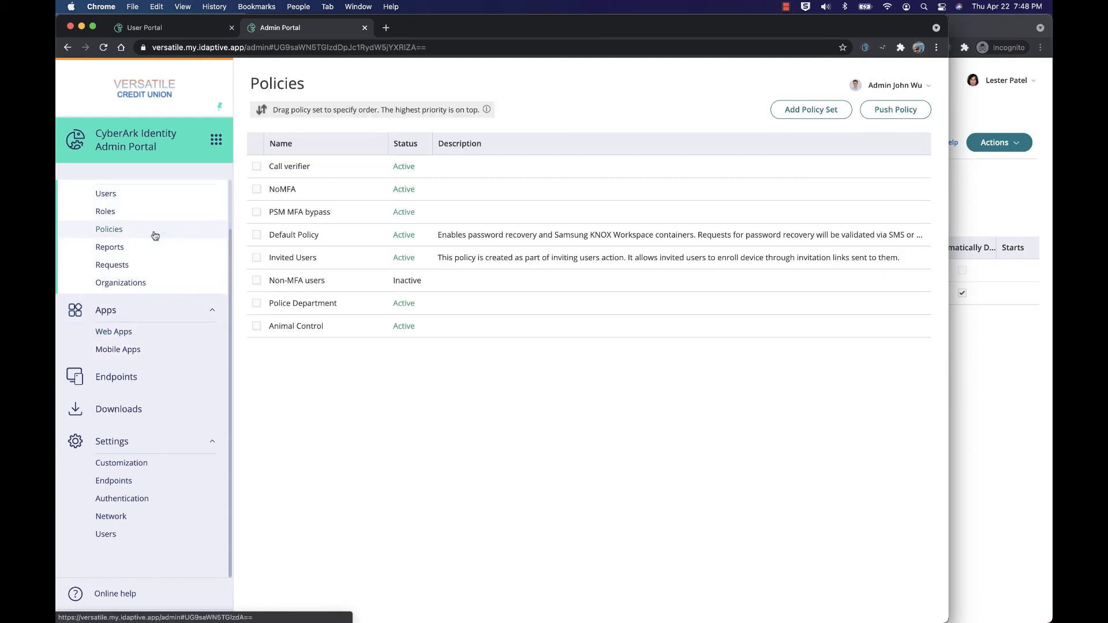
{"action": "left_click", "coordinate": [142, 213]}
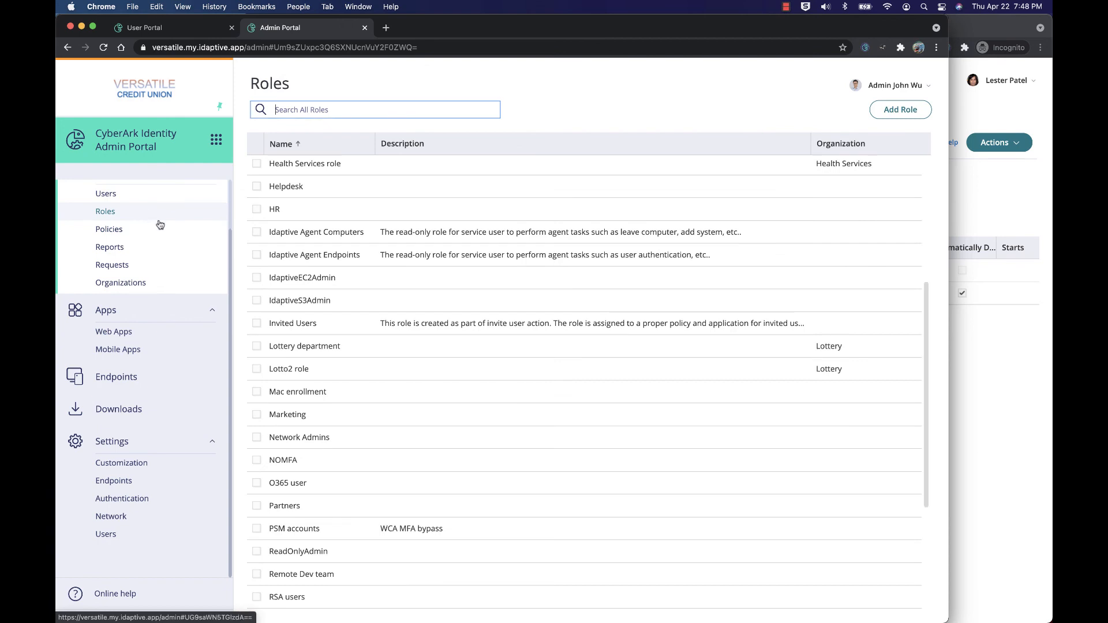
{"action": "left_click", "coordinate": [302, 279]}
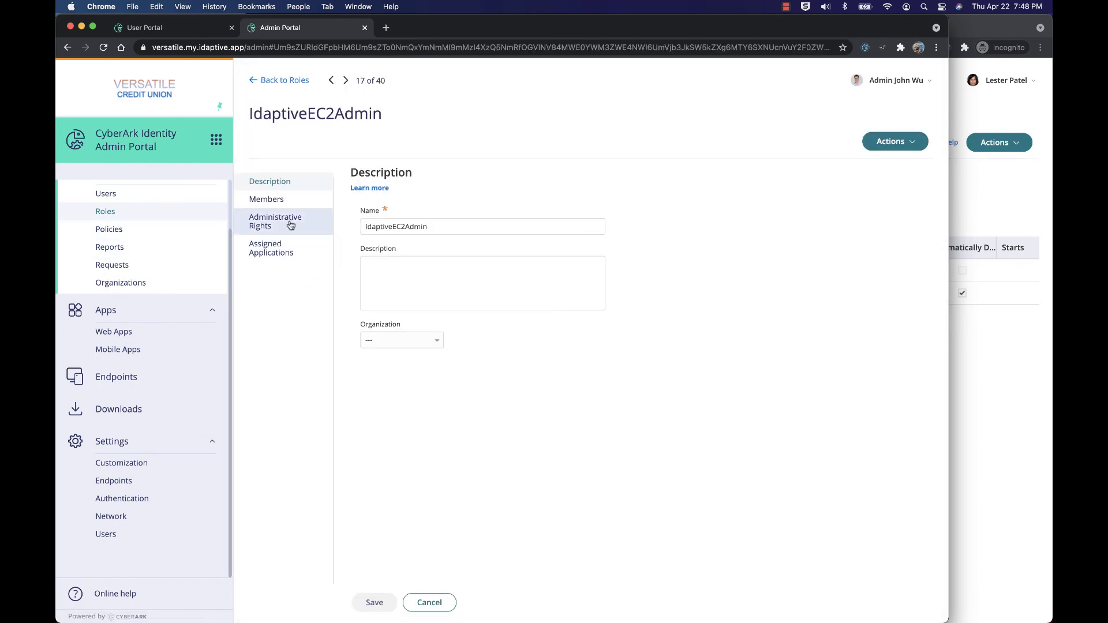
{"action": "left_click", "coordinate": [272, 199]}
{"action": "left_click", "coordinate": [388, 225]}
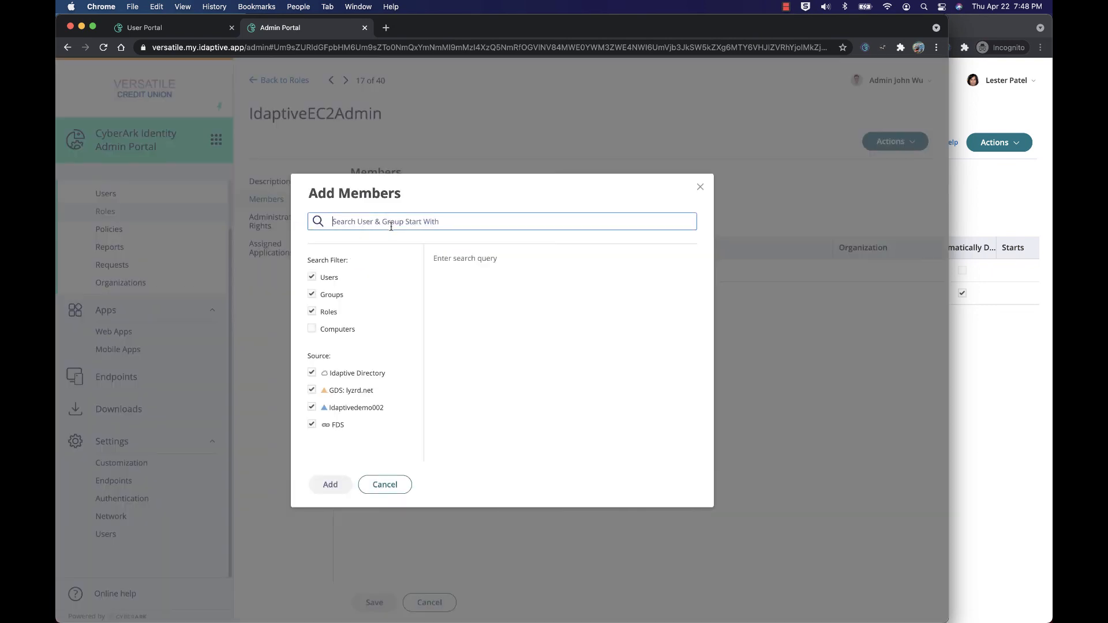
{"action": "type", "text": "AWSex"}
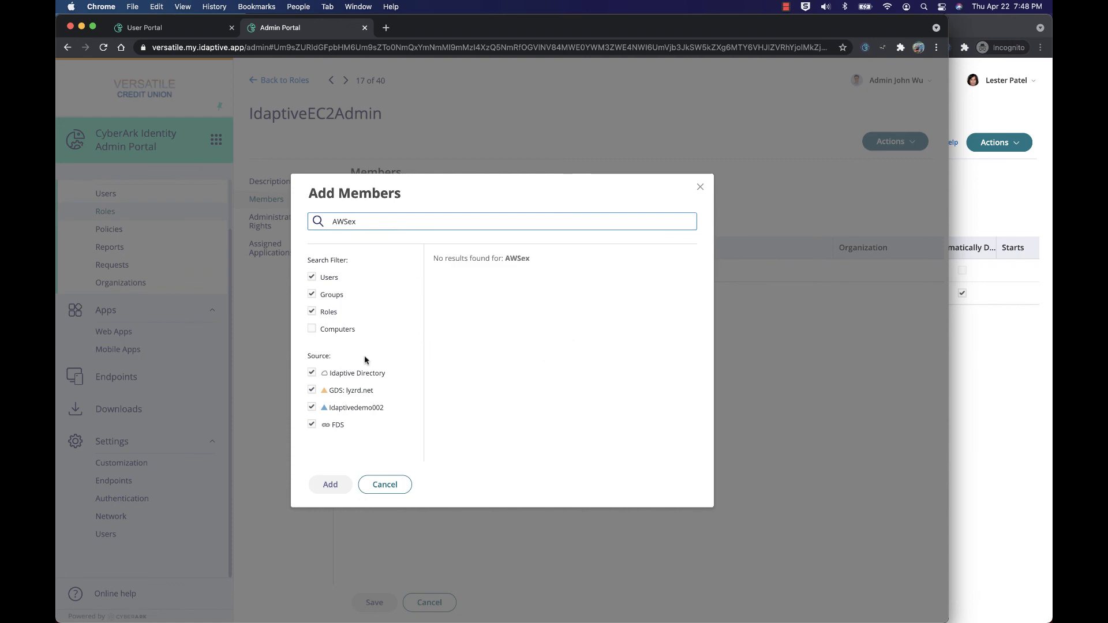
{"action": "left_click", "coordinate": [311, 373]}
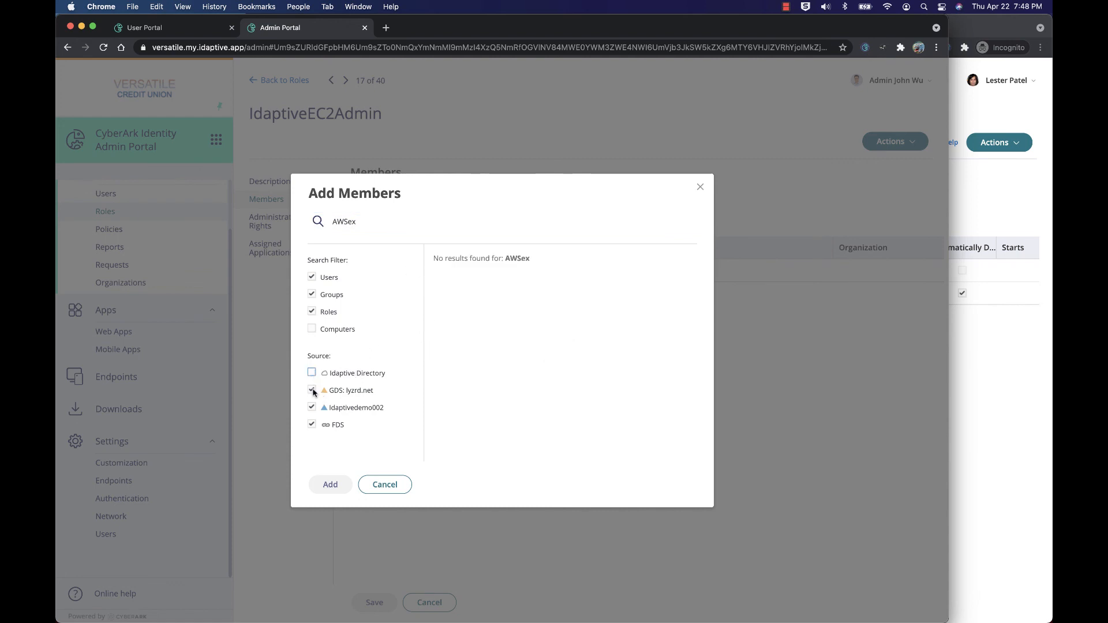
{"action": "left_click", "coordinate": [312, 391]}
{"action": "left_click", "coordinate": [312, 407]}
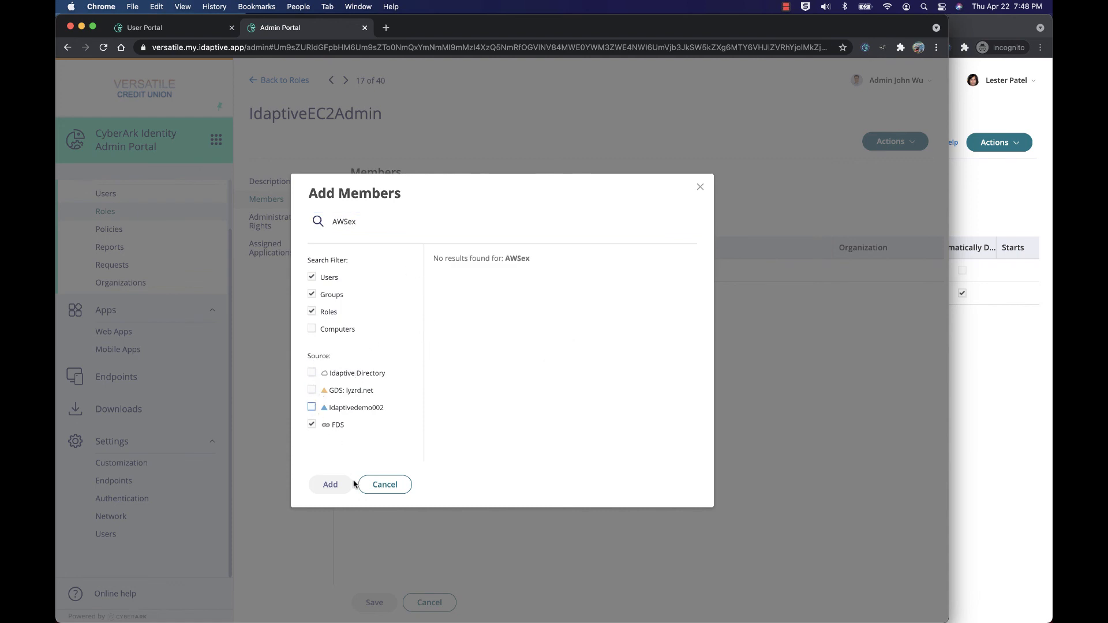
{"action": "left_click", "coordinate": [370, 222]}
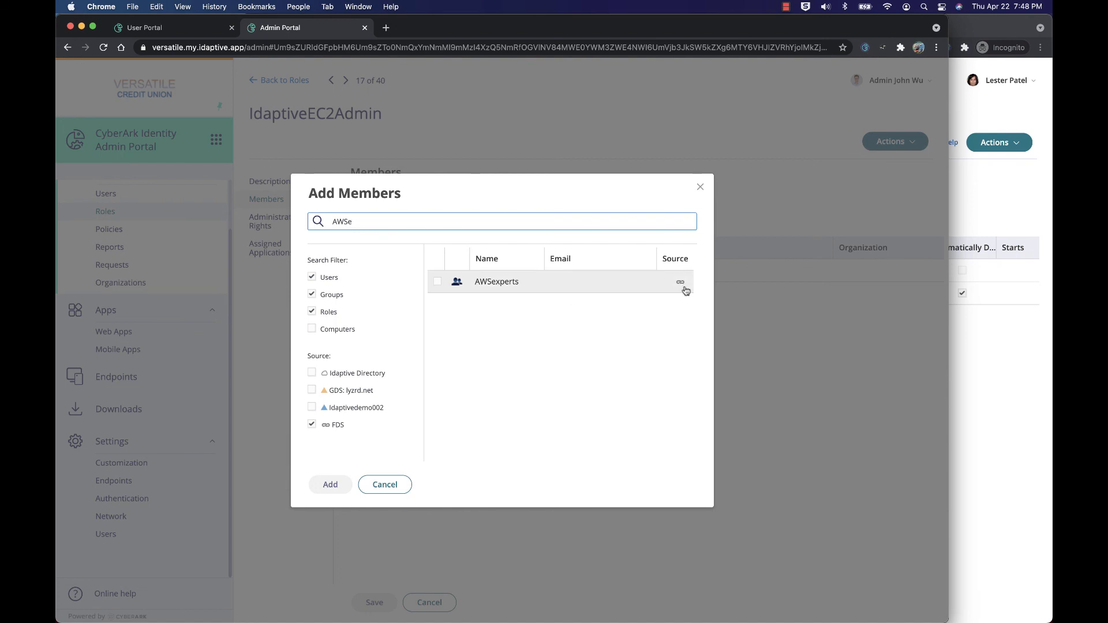
{"action": "left_click", "coordinate": [437, 283]}
{"action": "left_click", "coordinate": [326, 486]}
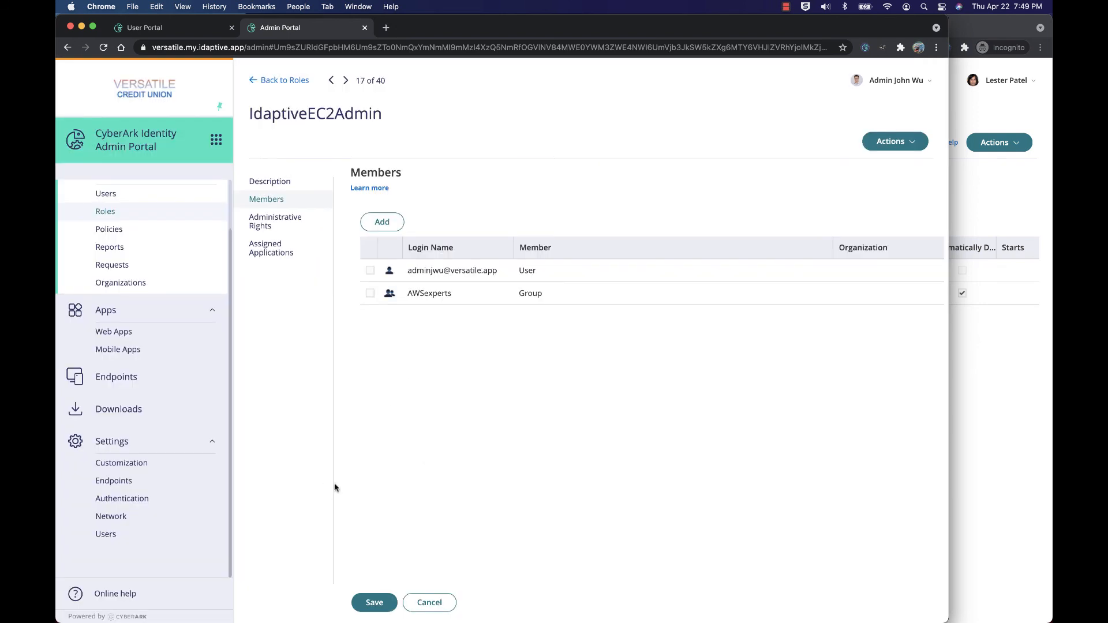
{"action": "left_click", "coordinate": [372, 603]}
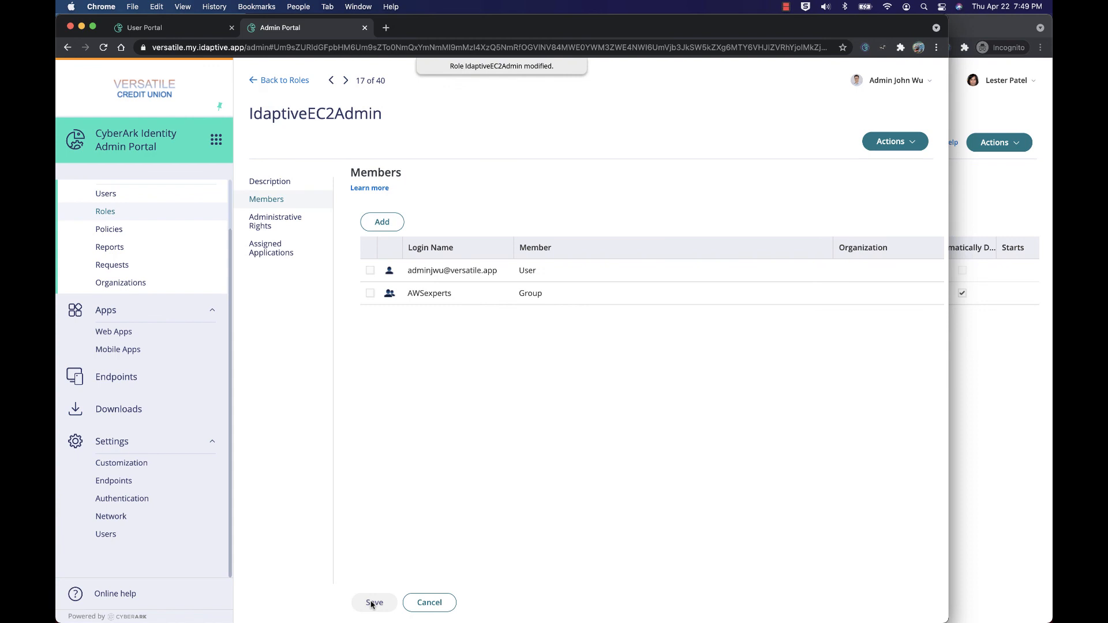
Step: From the AWS-Experts user portal, launch Versatile Credit Union and then open the AWS (SAML) app
{"action": "left_click", "coordinate": [1010, 198]}
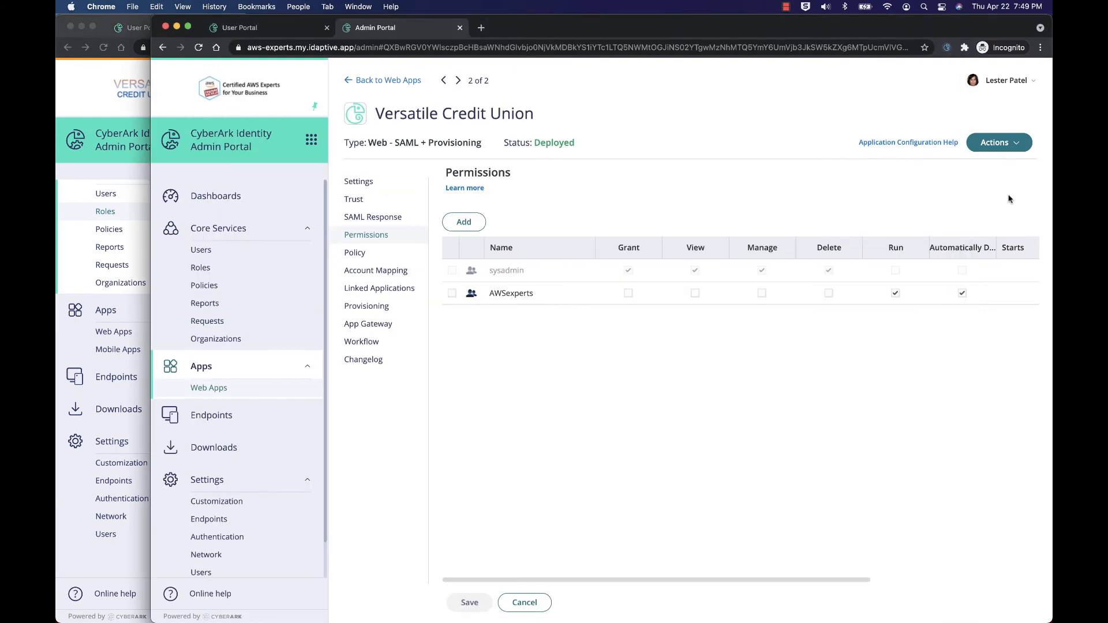
{"action": "left_click", "coordinate": [248, 30]}
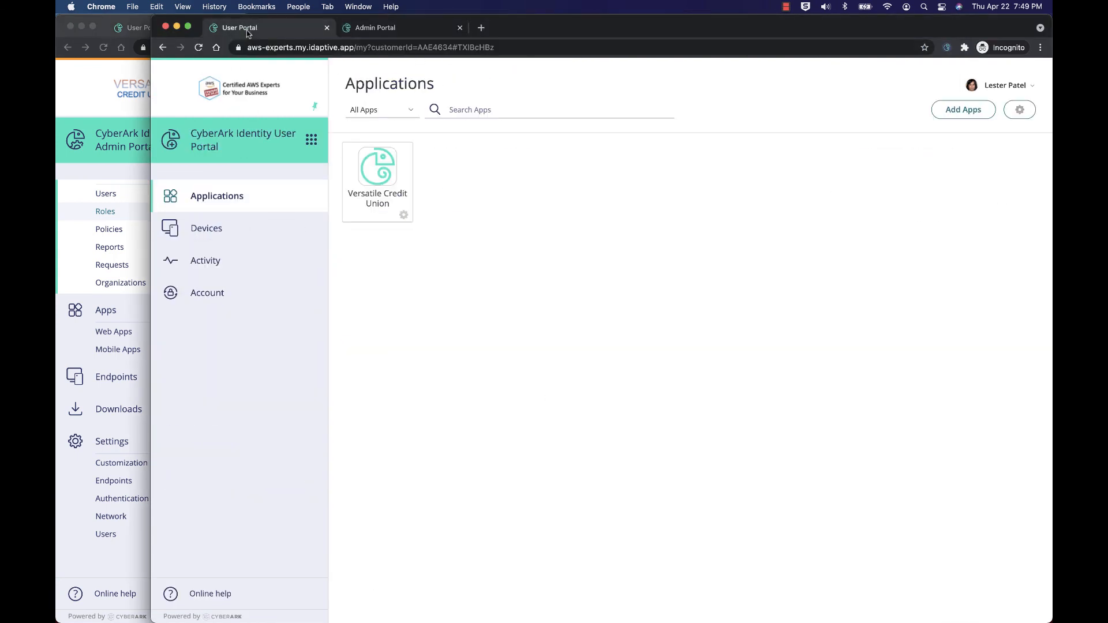
{"action": "left_click", "coordinate": [385, 180]}
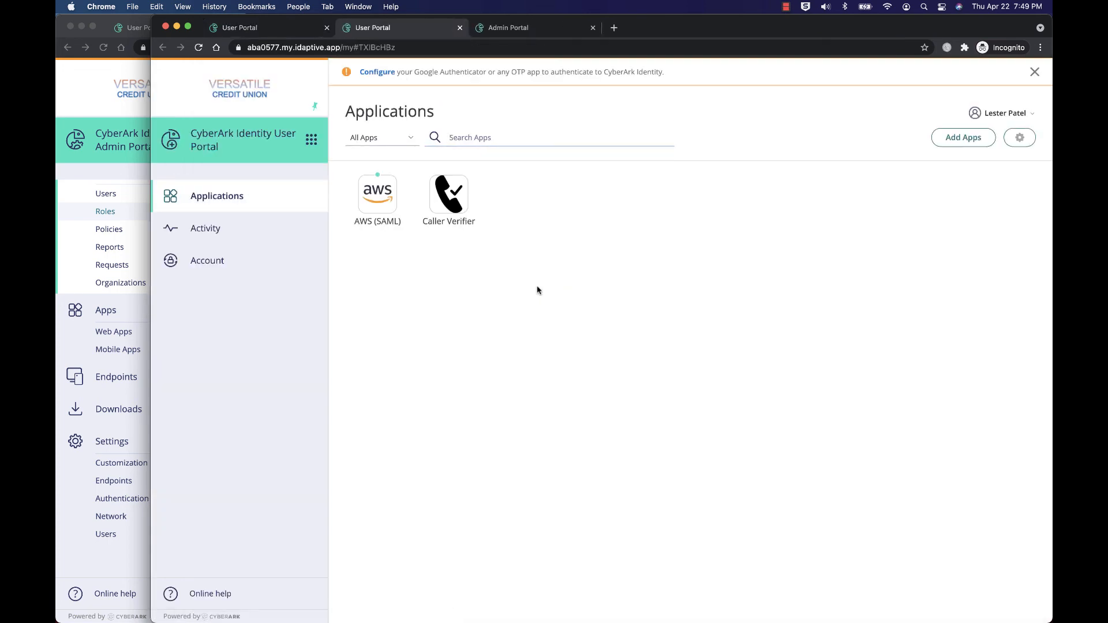
{"action": "left_click", "coordinate": [384, 222]}
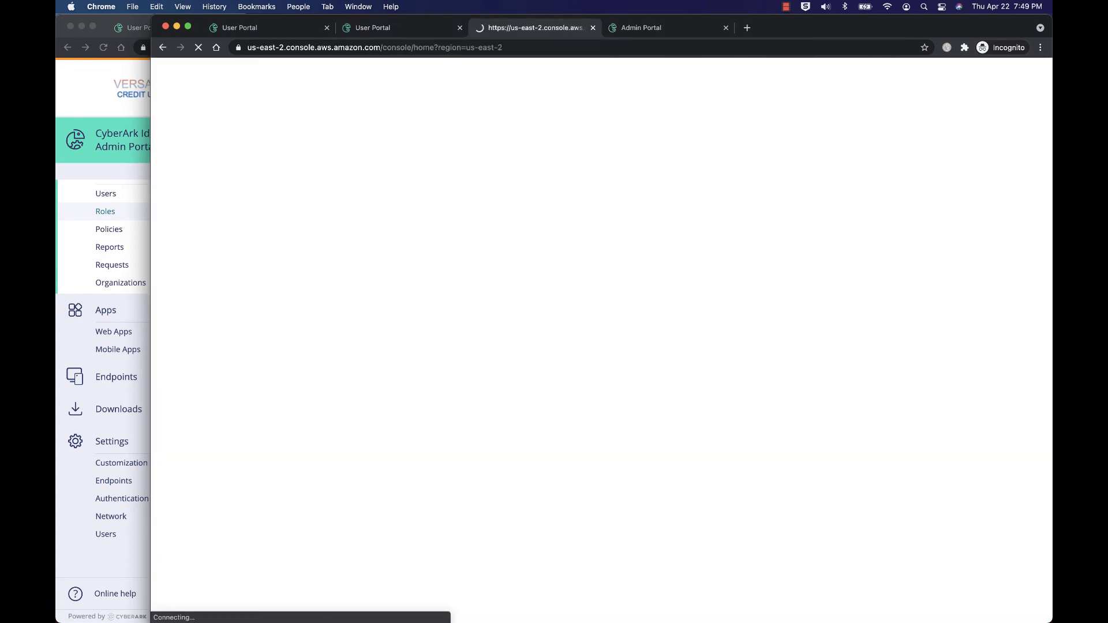